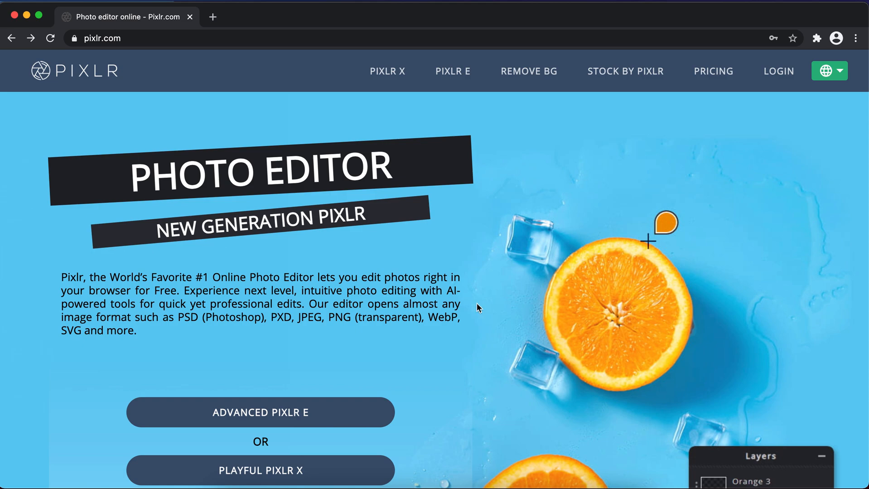
click(266, 409)
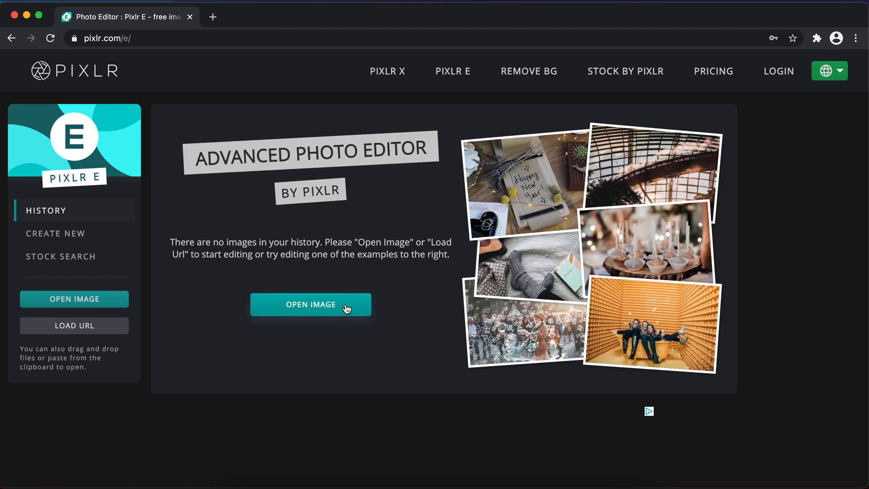
click(11, 39)
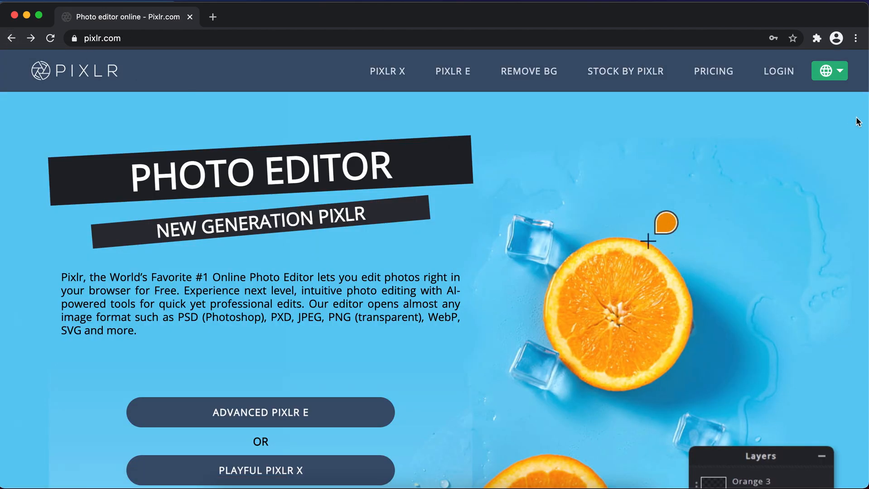
click(782, 72)
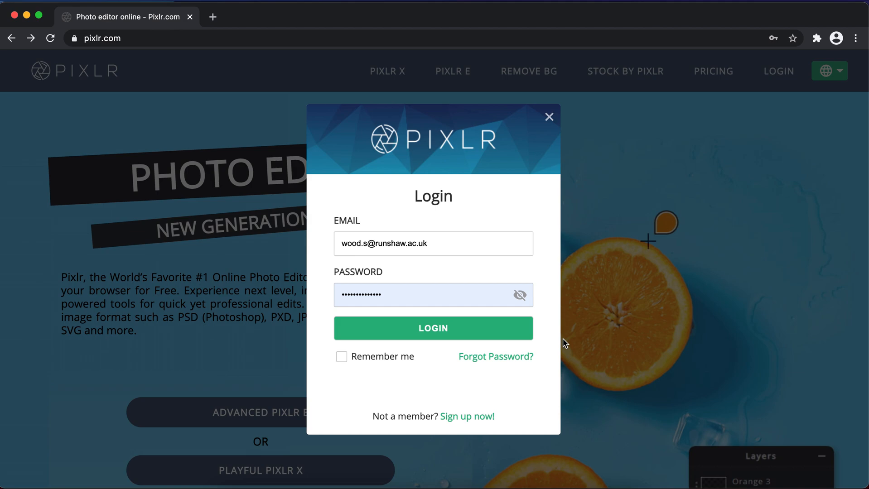
click(458, 422)
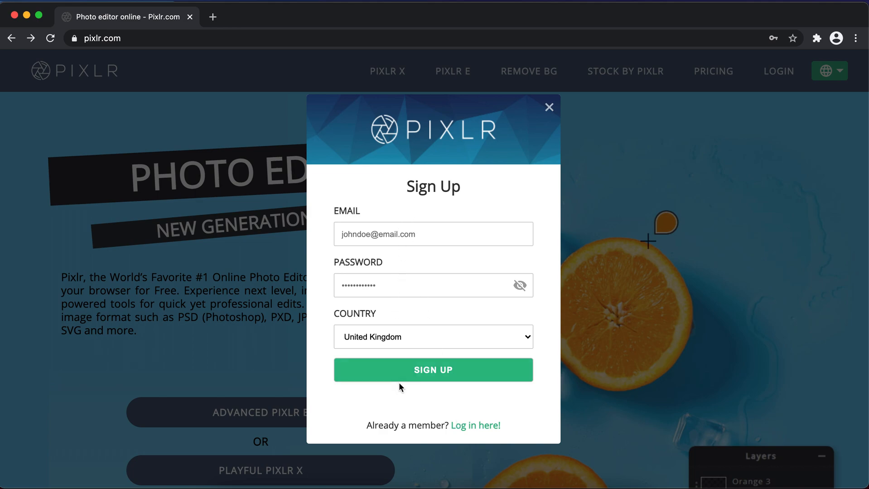
click(479, 429)
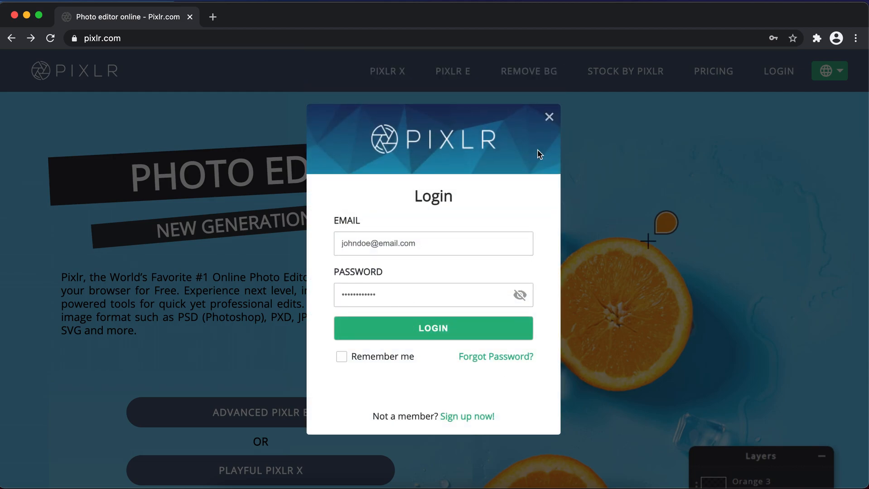
click(549, 117)
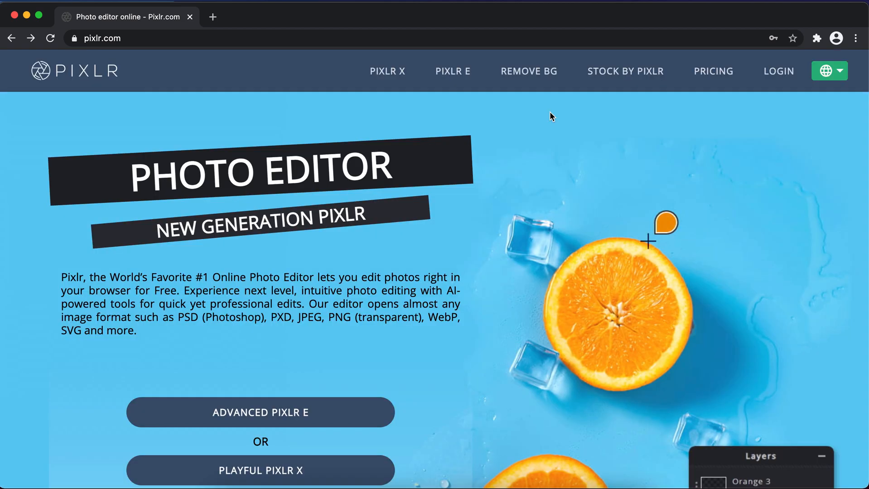
Log in with the saved account e-mail and password, and accept the site's terms and cookie notice.
click(794, 75)
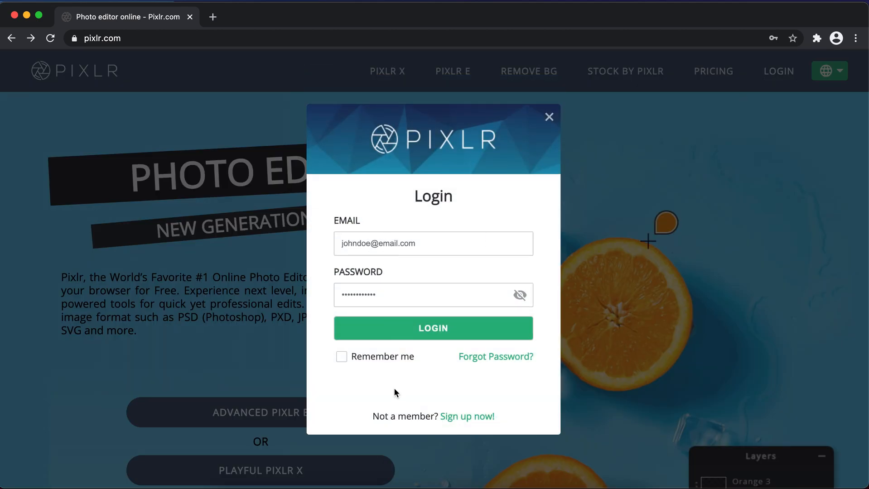
click(407, 240)
click(394, 274)
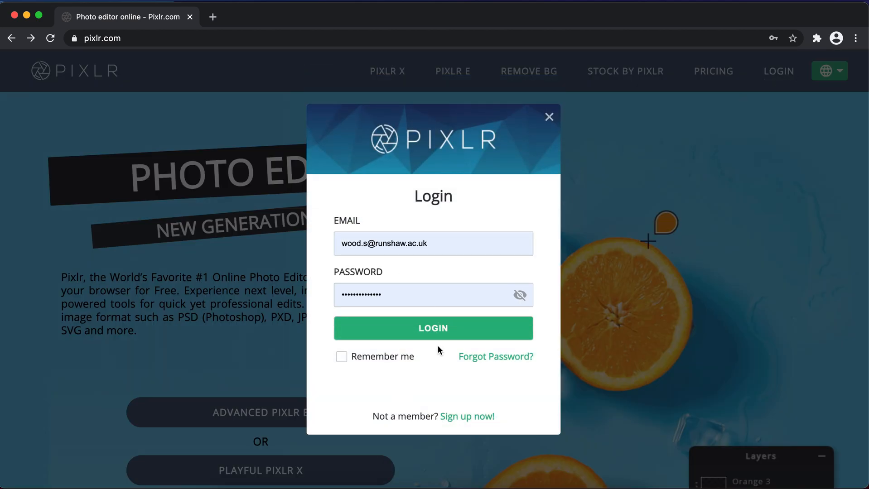
click(443, 333)
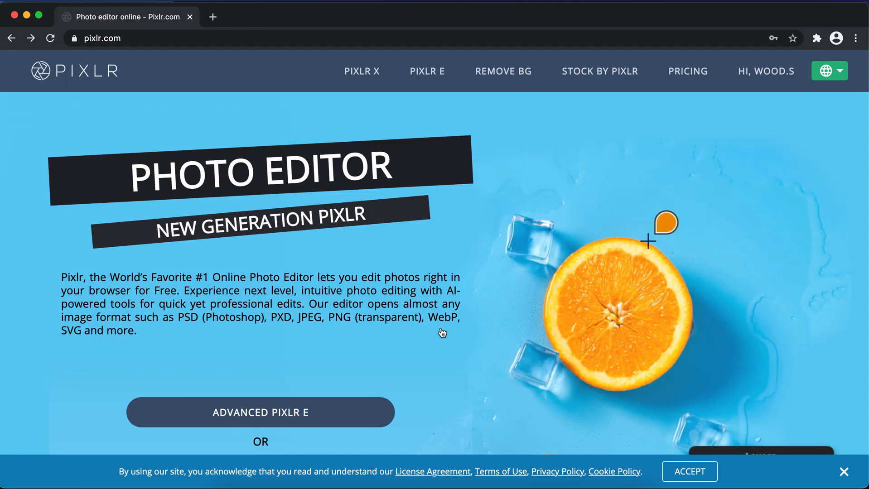
click(697, 478)
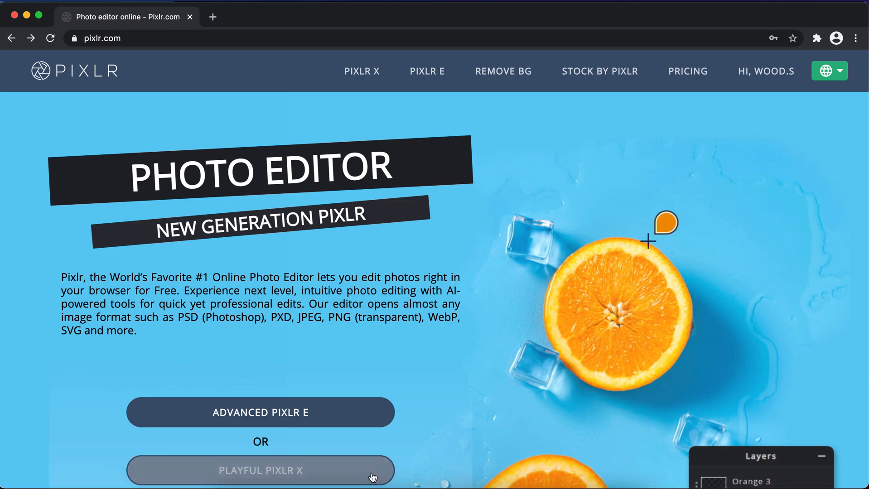
Launch the Advanced Pixlr E editor and browse for an image in the Desktop's Online Lessons > Year 2 > Unit 3 > Practice Brief 1 folder.
click(338, 426)
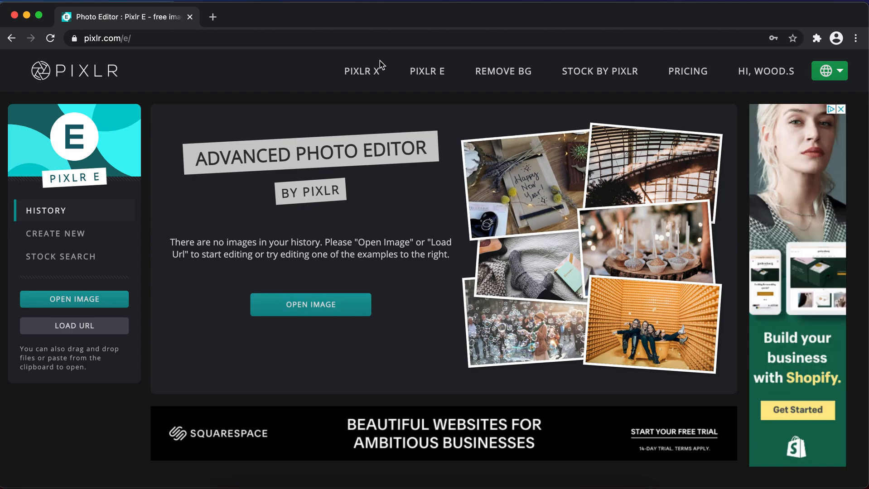
click(103, 305)
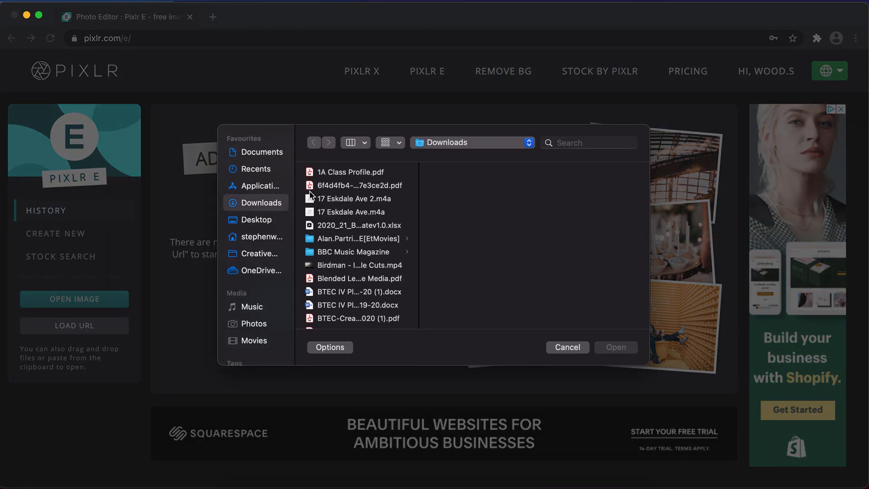
click(256, 220)
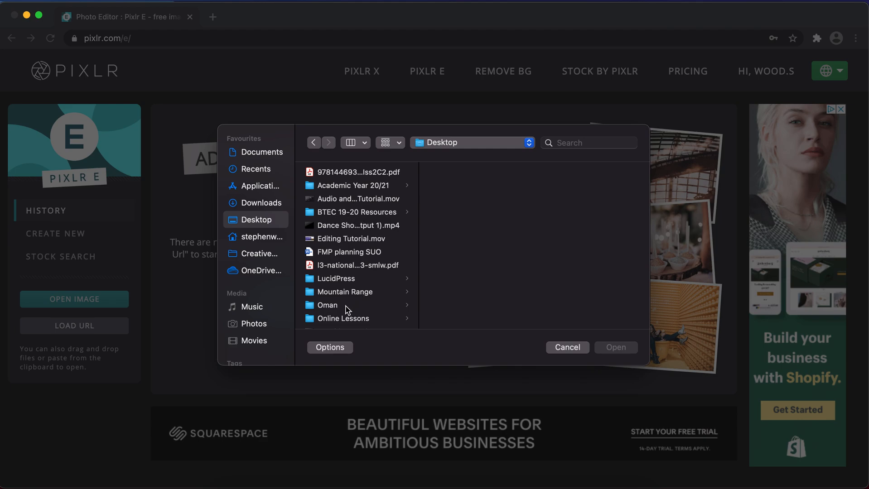
click(346, 320)
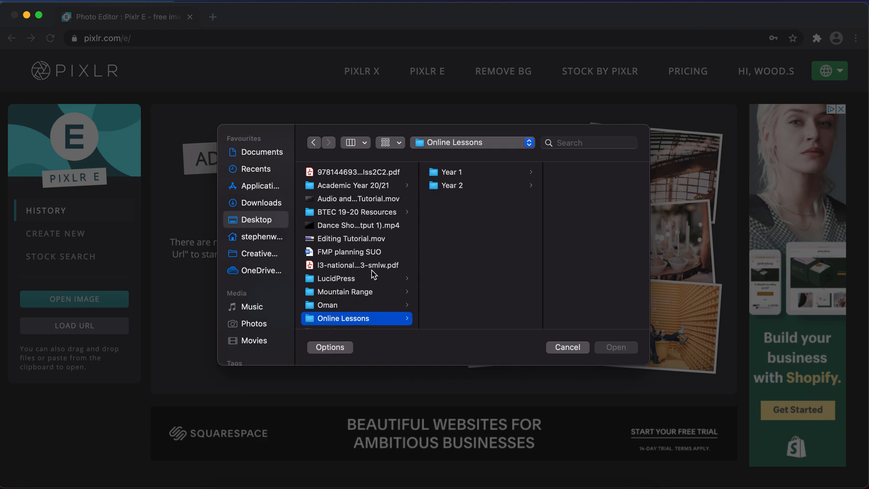
click(460, 185)
click(555, 185)
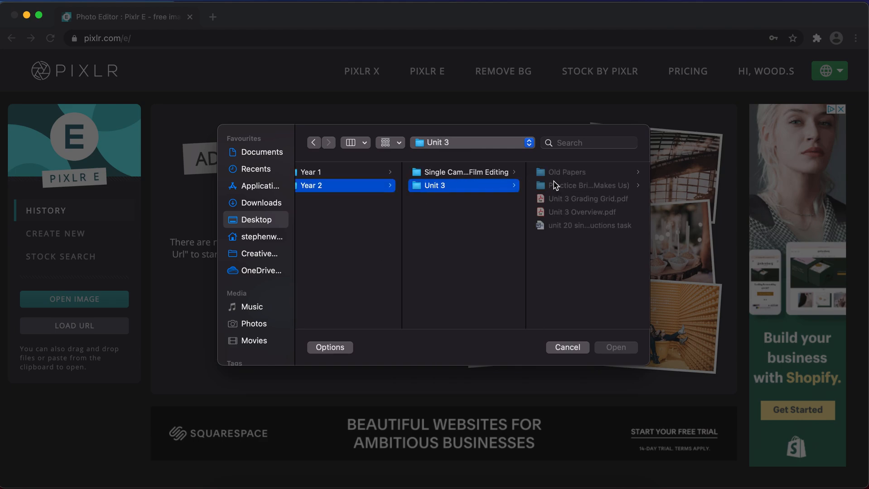
click(566, 187)
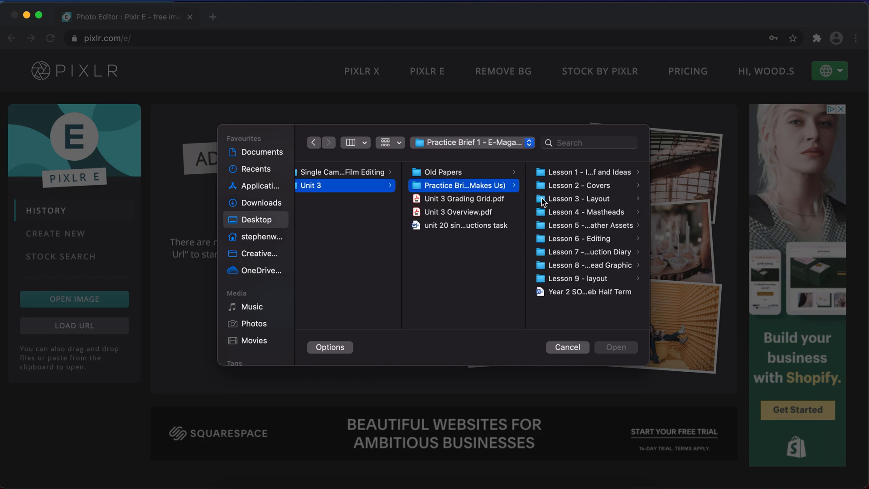
drag(645, 364, 700, 399)
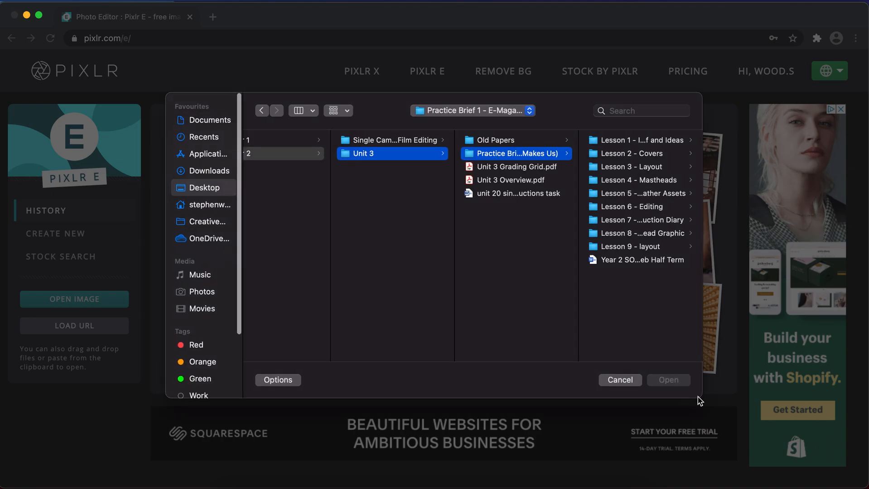
Open 216825-1563786475.jpg from the Sourced Images folder inside the Lesson 5 folder.
click(636, 194)
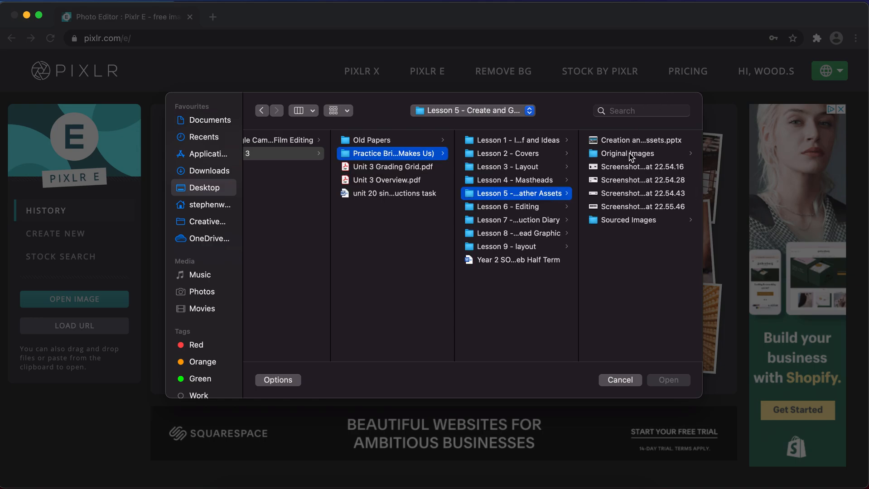
click(612, 222)
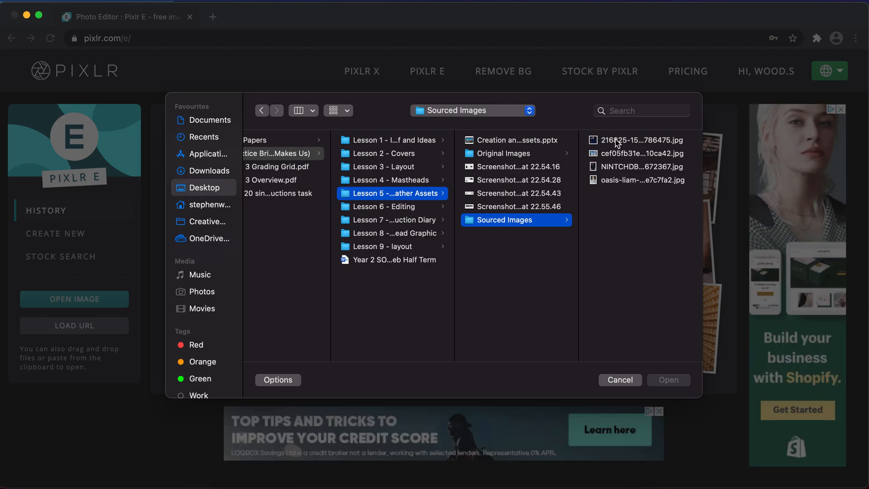
click(618, 142)
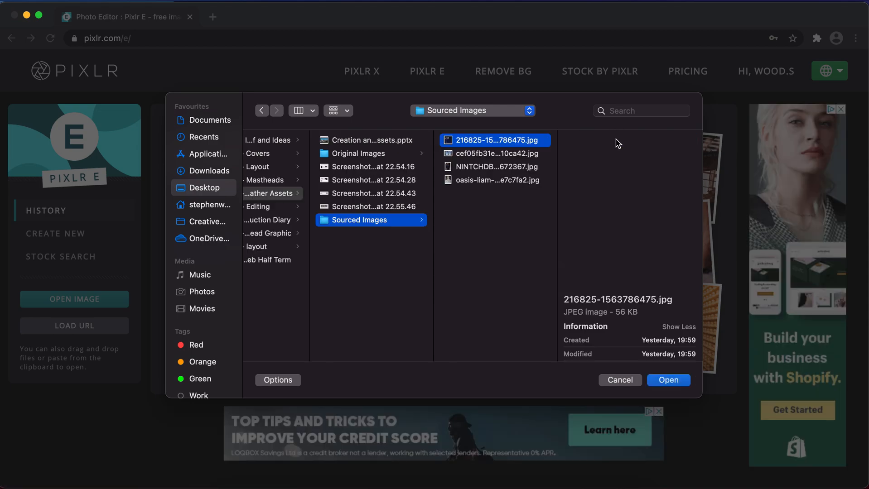
click(669, 381)
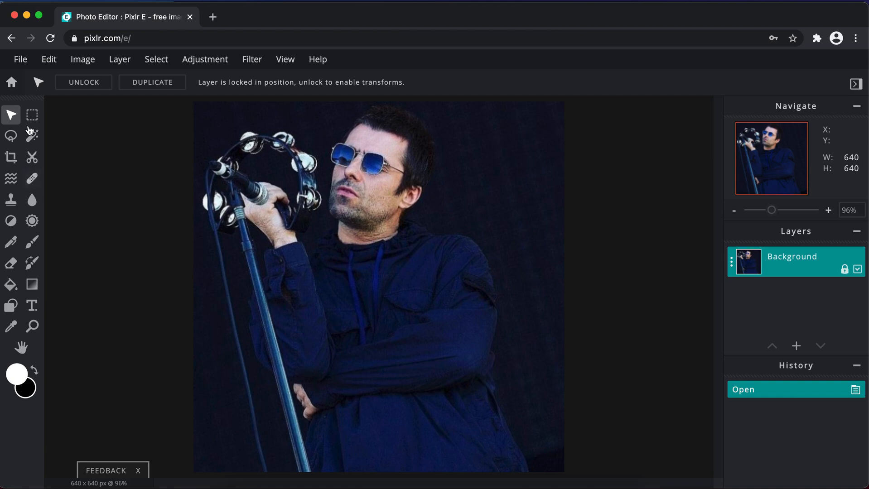
Flip the whole image horizontally.
click(84, 63)
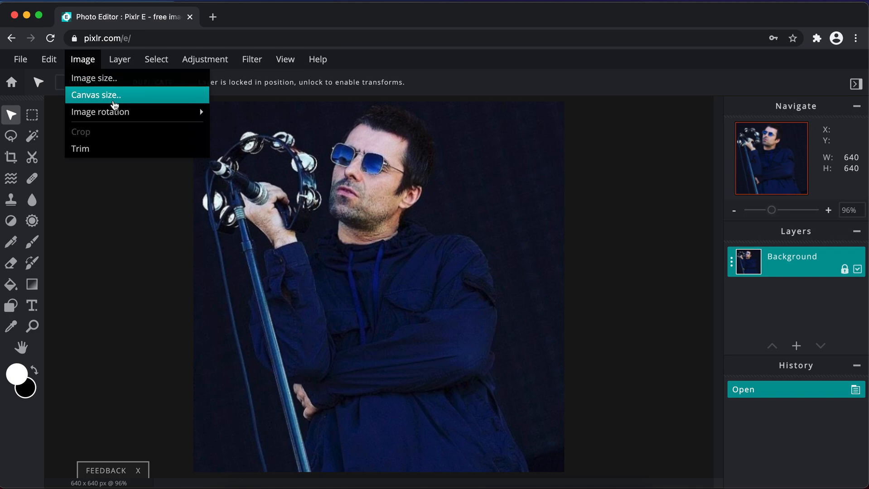
mouse_move(116, 117)
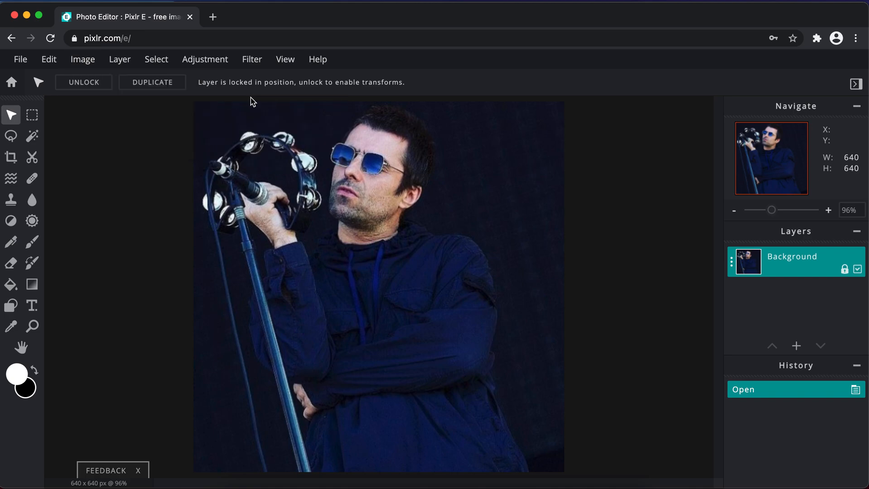
click(87, 63)
mouse_move(141, 116)
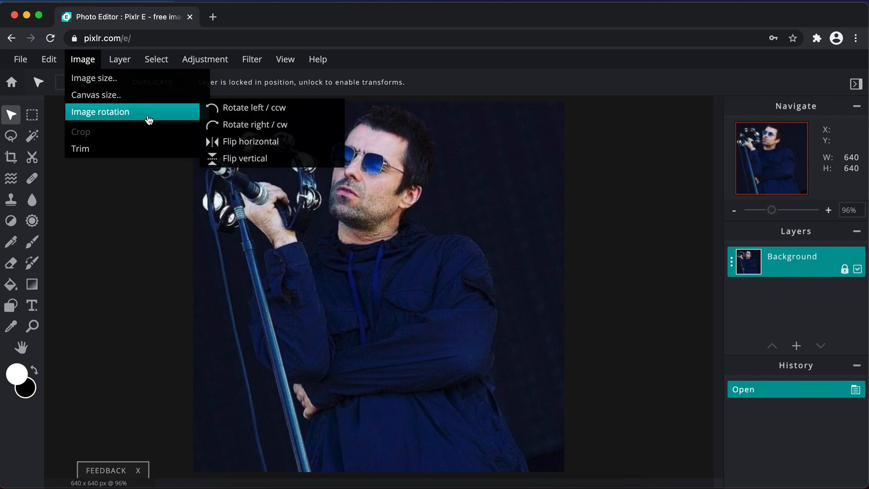
click(163, 114)
click(93, 58)
mouse_move(169, 120)
click(227, 142)
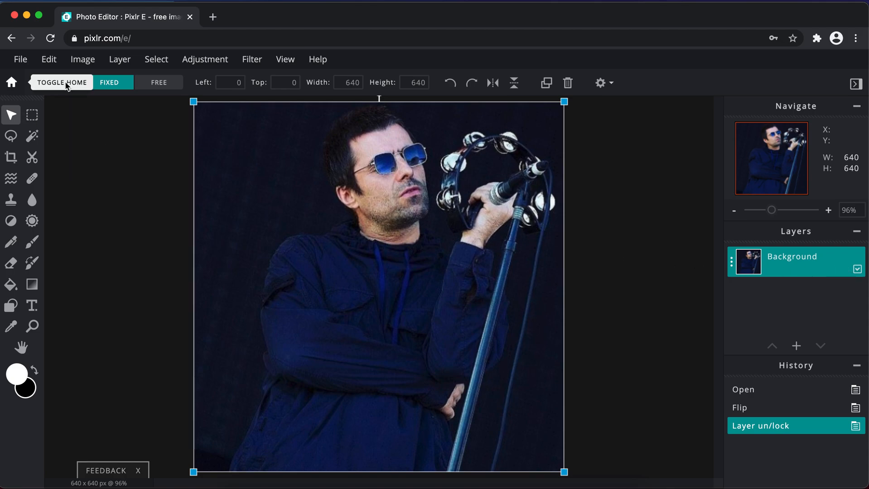
Flip the image horizontally again to restore its original orientation.
click(81, 60)
mouse_move(159, 123)
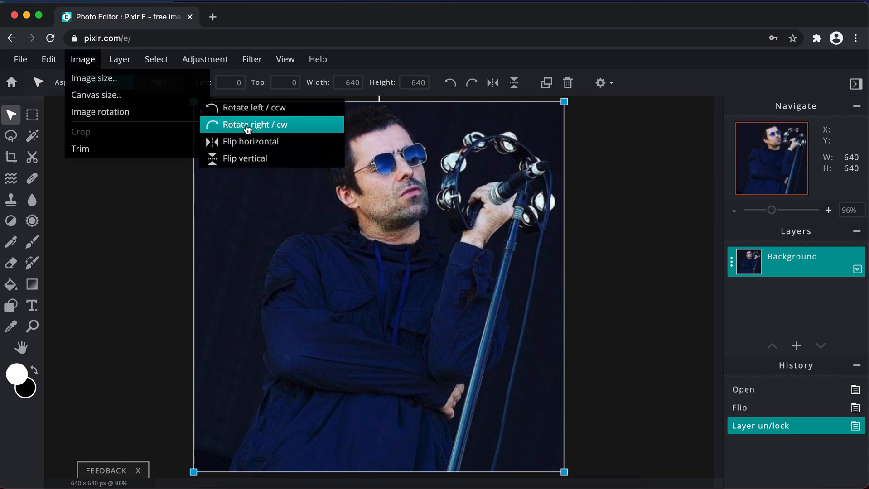
click(268, 142)
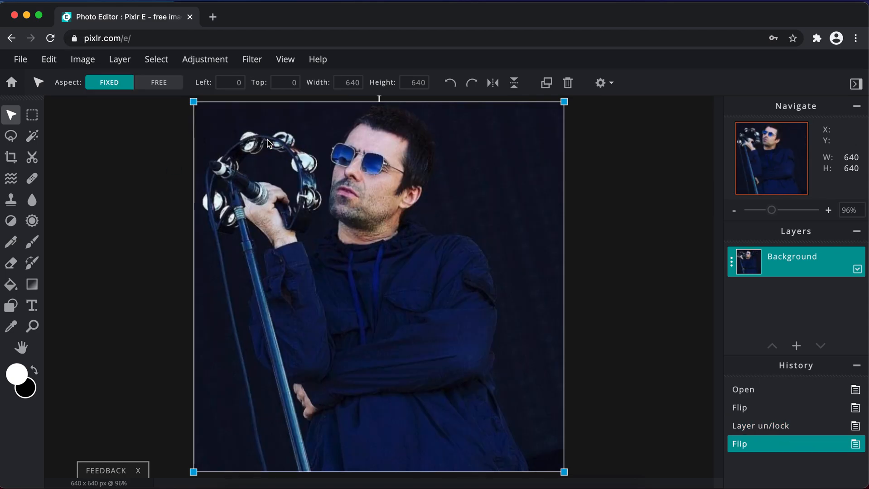
click(127, 200)
click(350, 222)
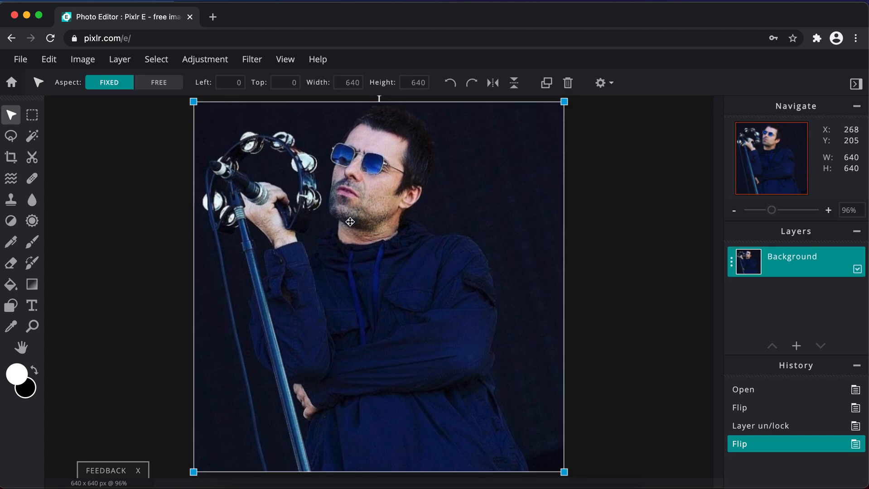
Apply the Vignette filter to the Background layer with an amount of 78.
click(120, 60)
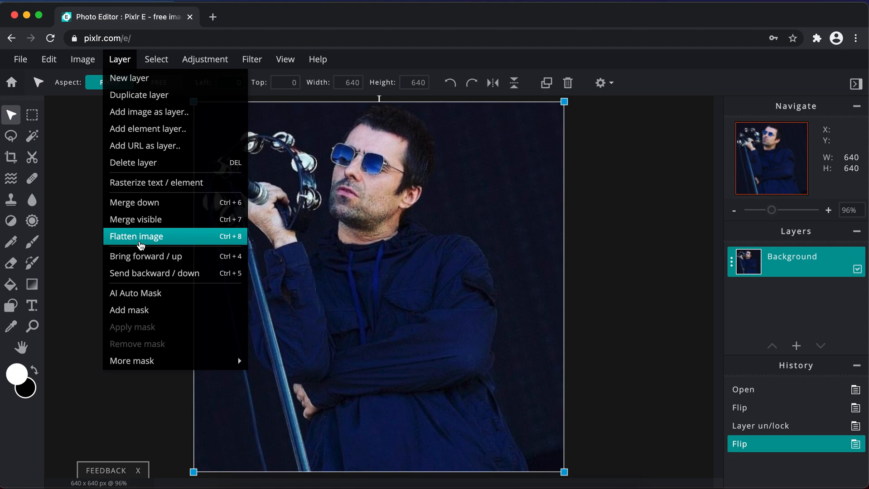
mouse_move(162, 60)
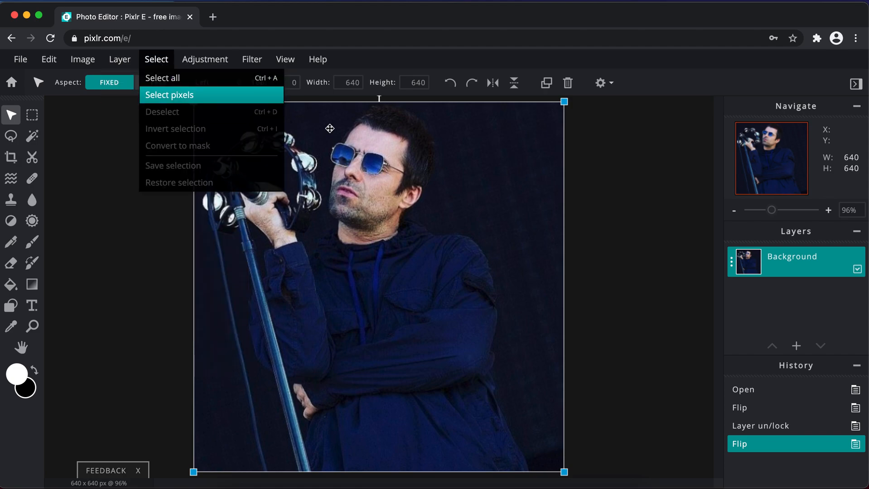
mouse_move(208, 67)
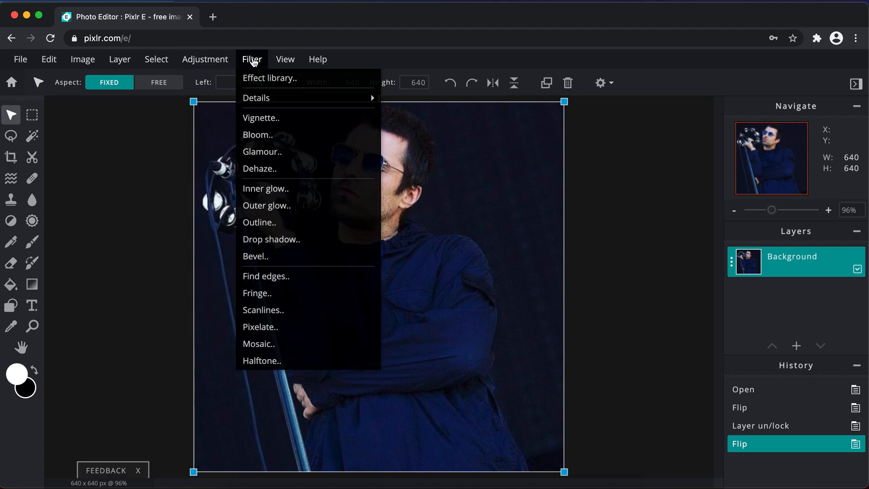
mouse_move(264, 99)
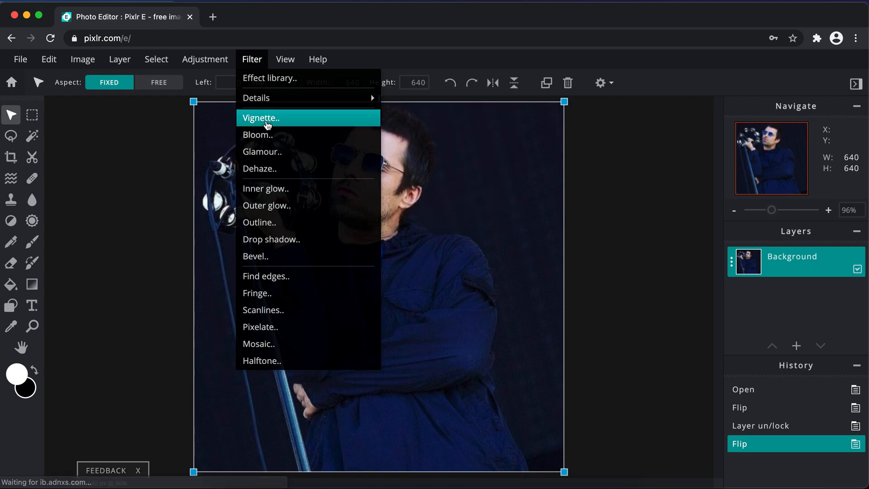
click(267, 119)
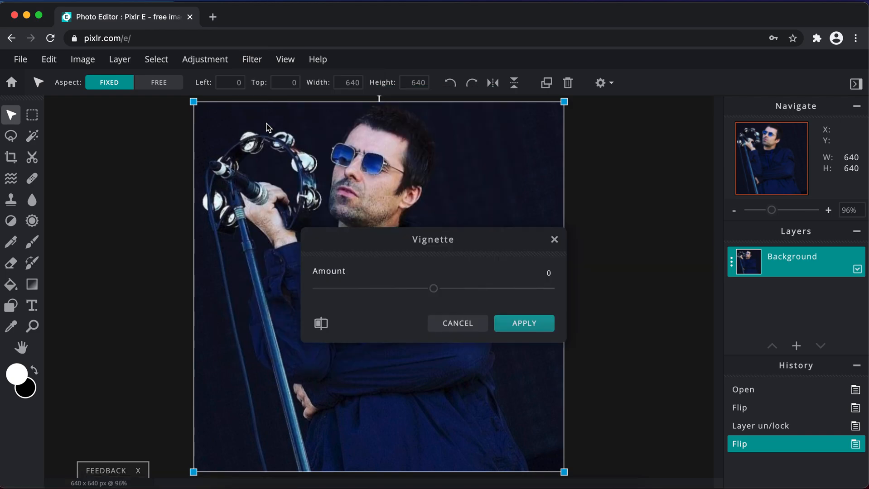
drag(433, 288, 526, 294)
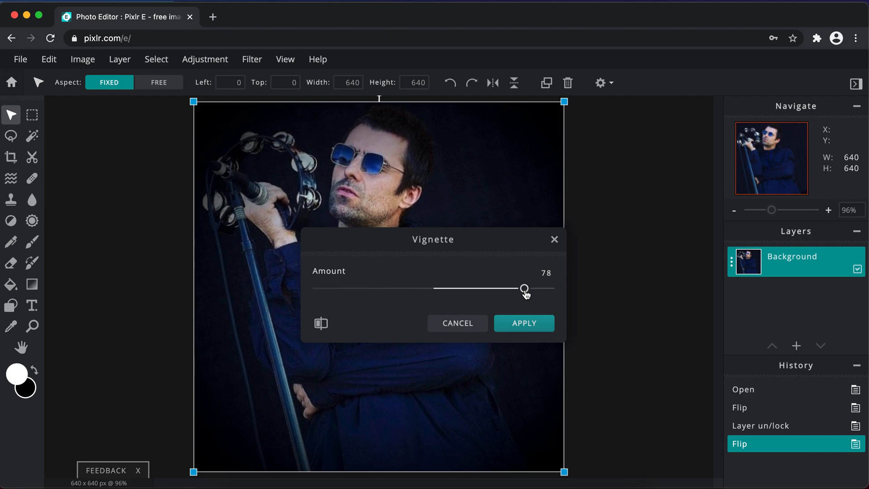
click(517, 325)
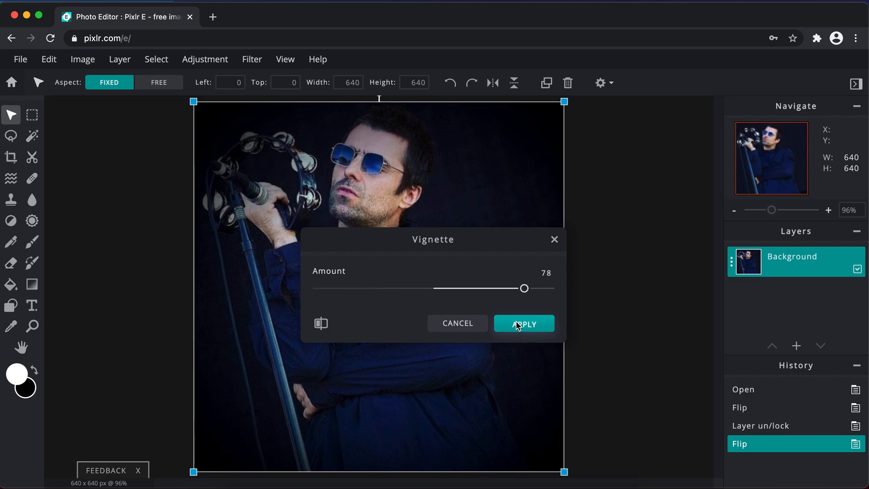
Apply a Brightness & contrast adjustment to the Background layer with brightness 18 and contrast 18.
click(620, 313)
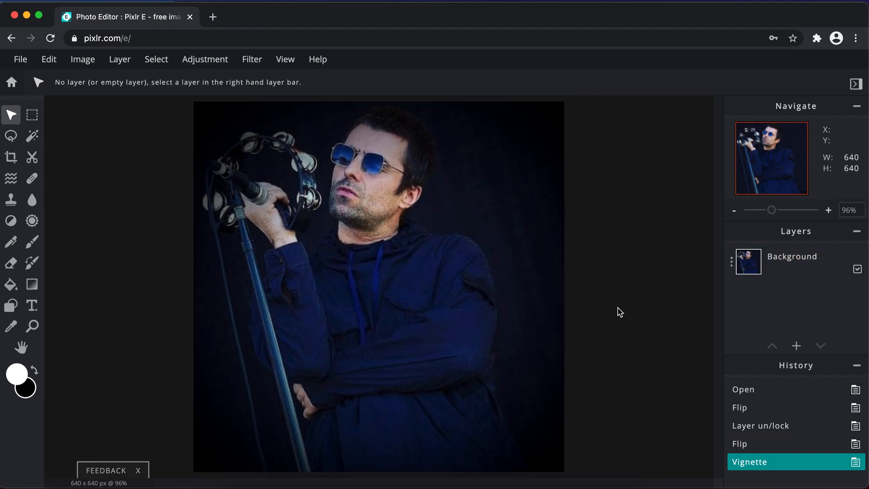
click(203, 66)
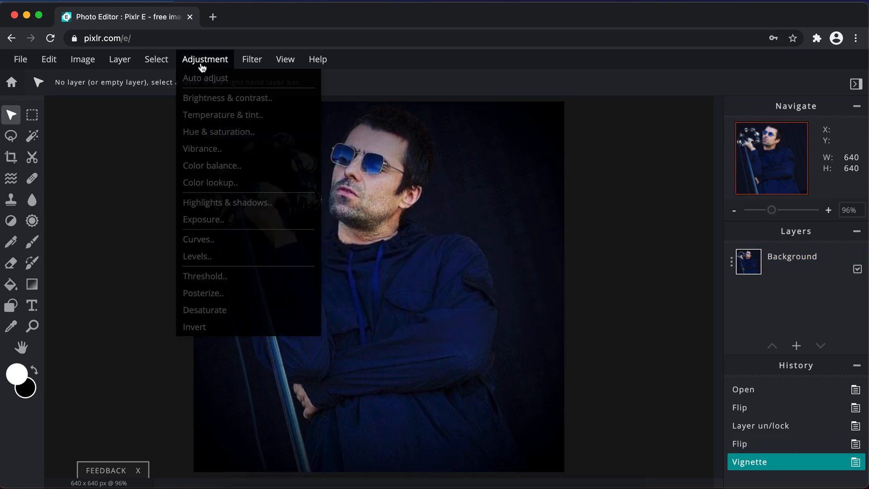
click(422, 230)
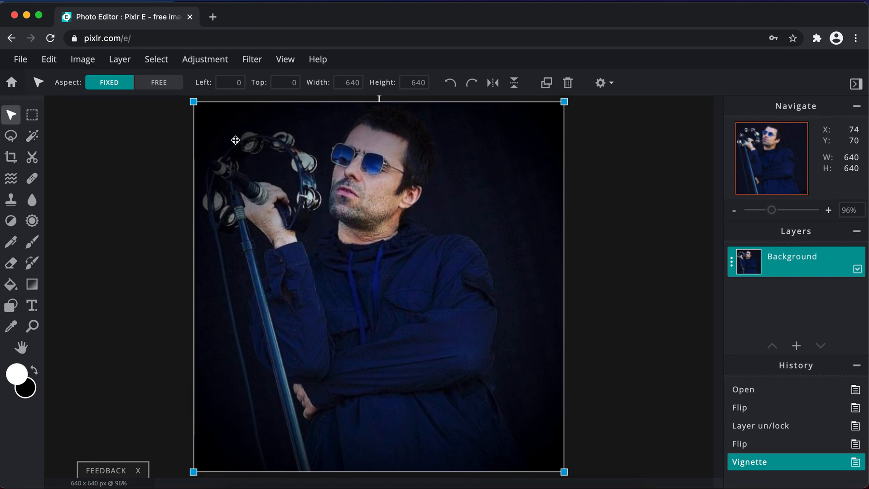
click(205, 67)
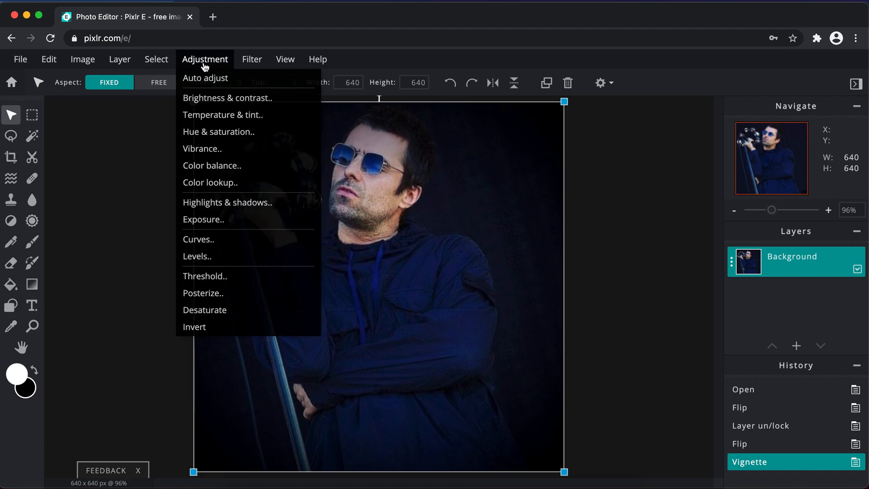
click(221, 104)
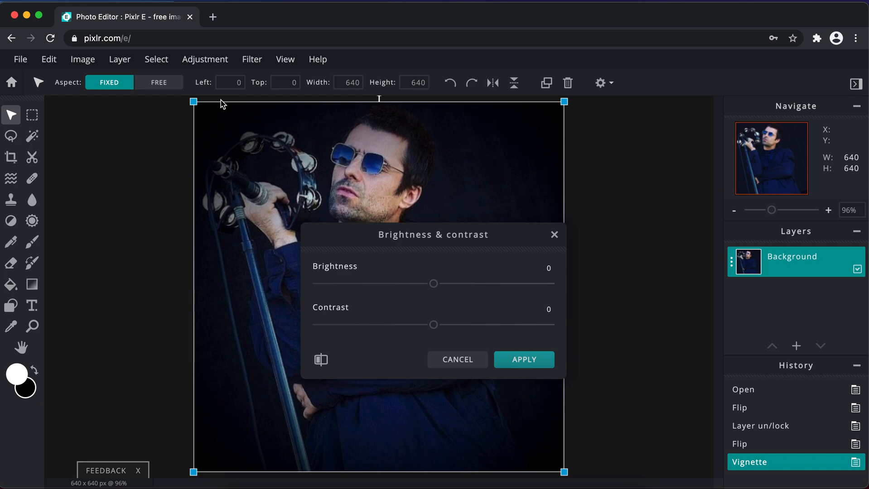
drag(455, 239, 639, 179)
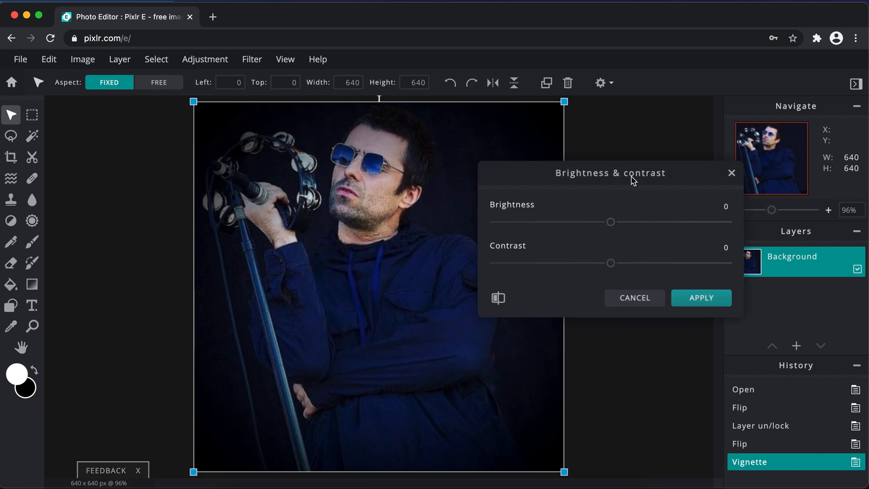
drag(611, 222, 632, 224)
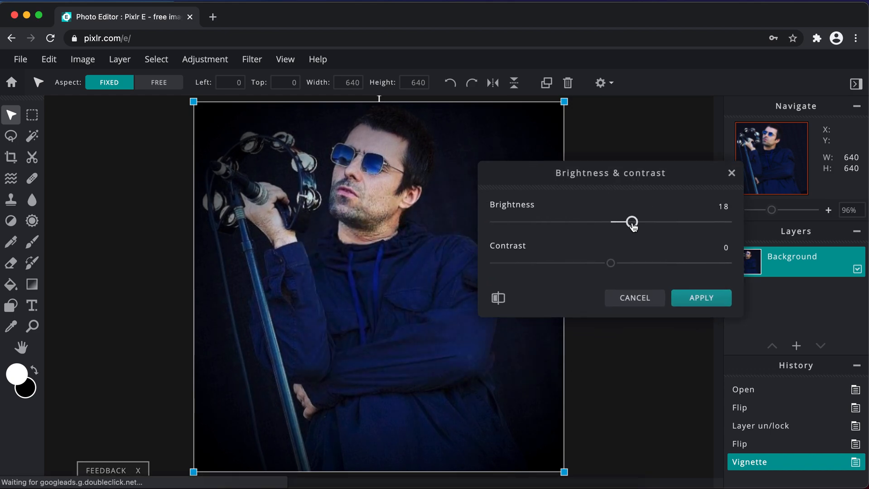
drag(611, 268, 633, 267)
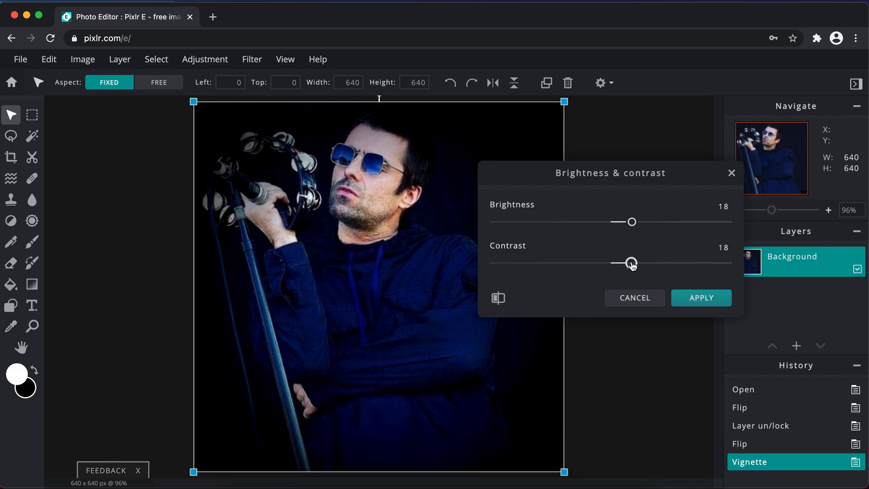
click(688, 298)
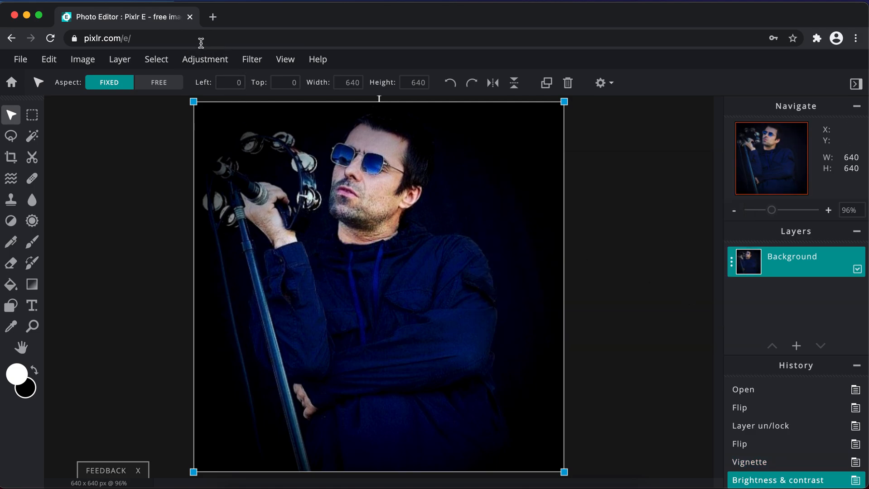
Try a Hue & saturation adjustment with hue 10 and saturation -44 on the Background layer, and discard it.
click(206, 59)
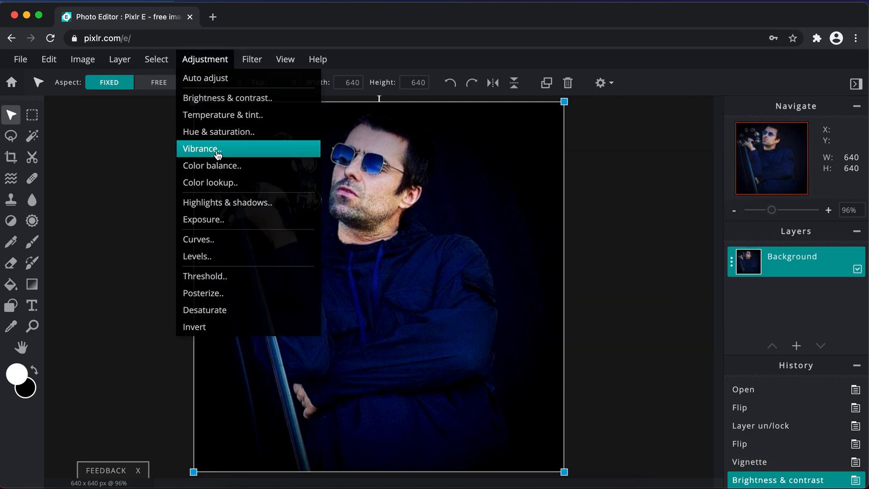
click(243, 136)
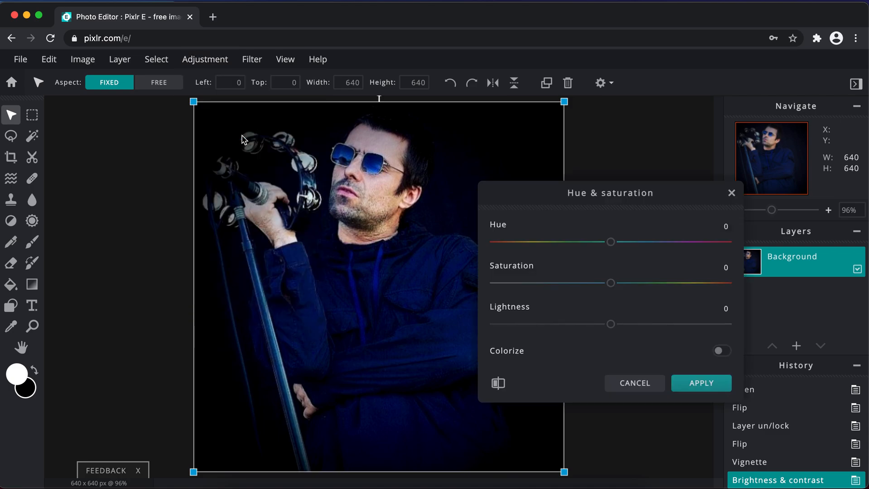
drag(615, 191, 627, 180)
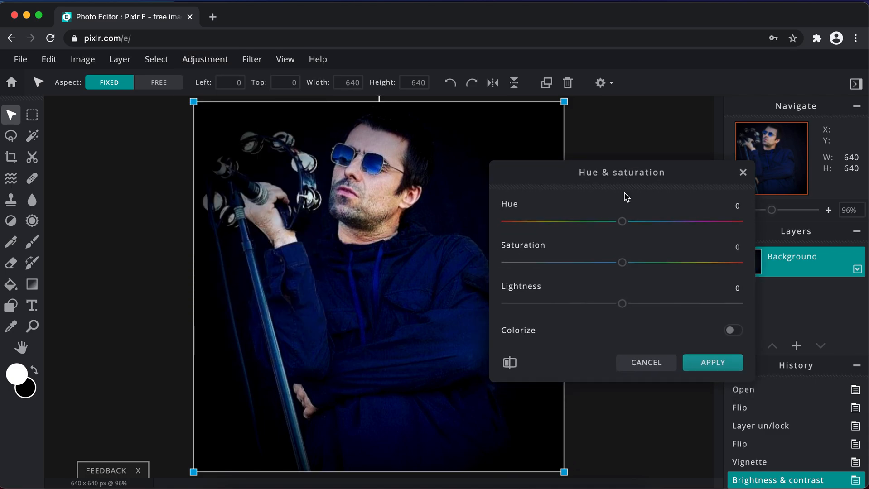
drag(621, 264, 572, 271)
mouse_move(623, 221)
mouse_down()
mouse_move(645, 224)
mouse_move(594, 235)
mouse_move(631, 232)
mouse_up()
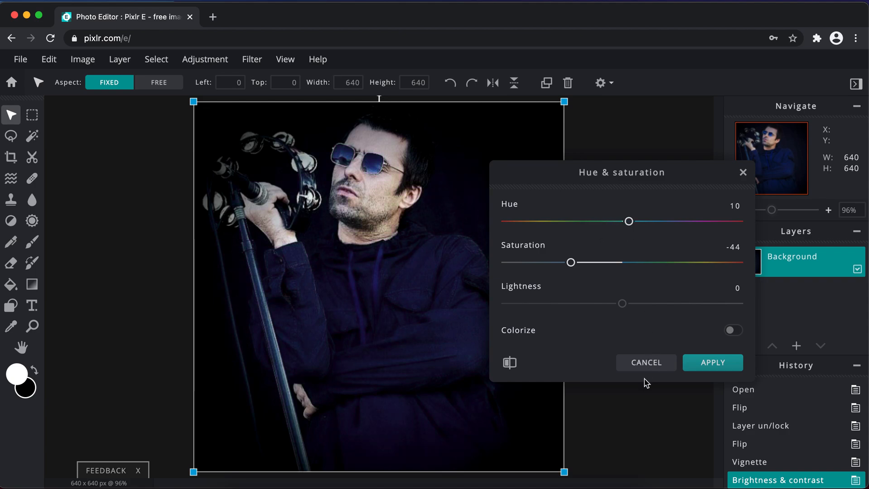
click(645, 367)
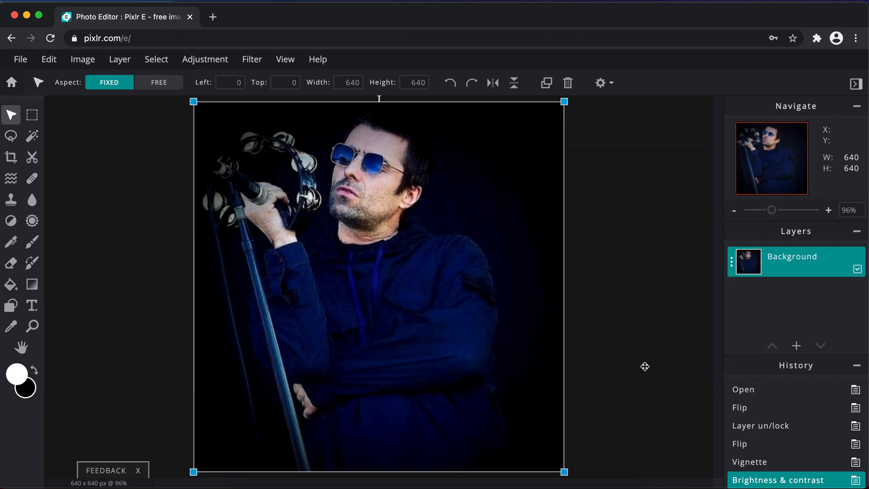
Open the Curves adjustment for the Background layer and view the red, green and blue channel curves.
click(189, 64)
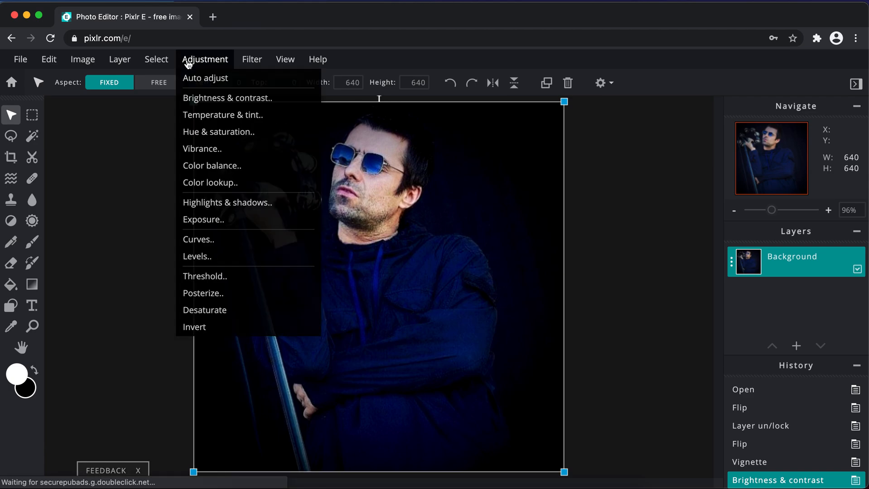
click(232, 242)
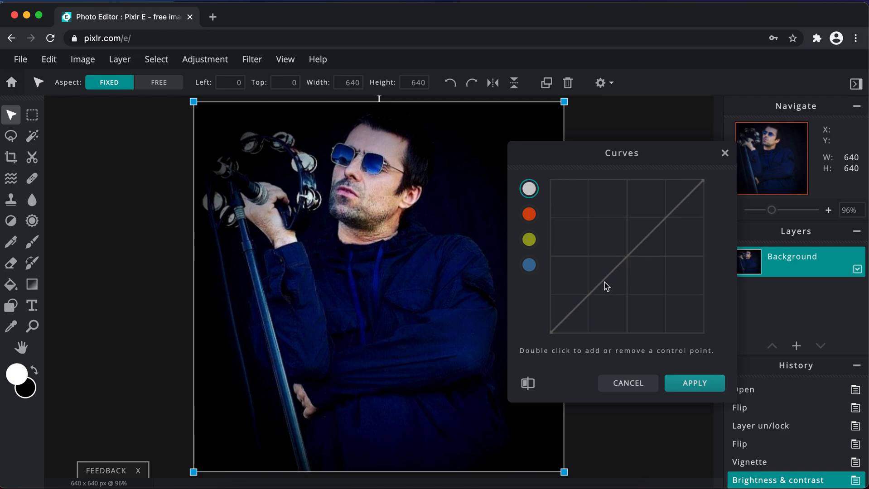
click(530, 215)
click(535, 242)
click(531, 267)
click(532, 216)
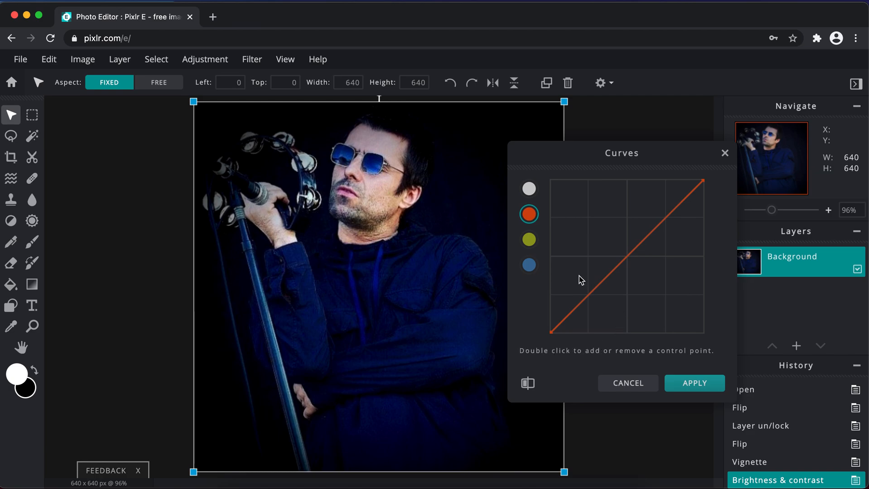
Add five control points along the combined RGB curve, pull the highest point outward below the diagonal and shift the second-lowest slightly down the line.
click(529, 188)
double_click(668, 218)
double_click(656, 230)
double_click(640, 246)
double_click(615, 273)
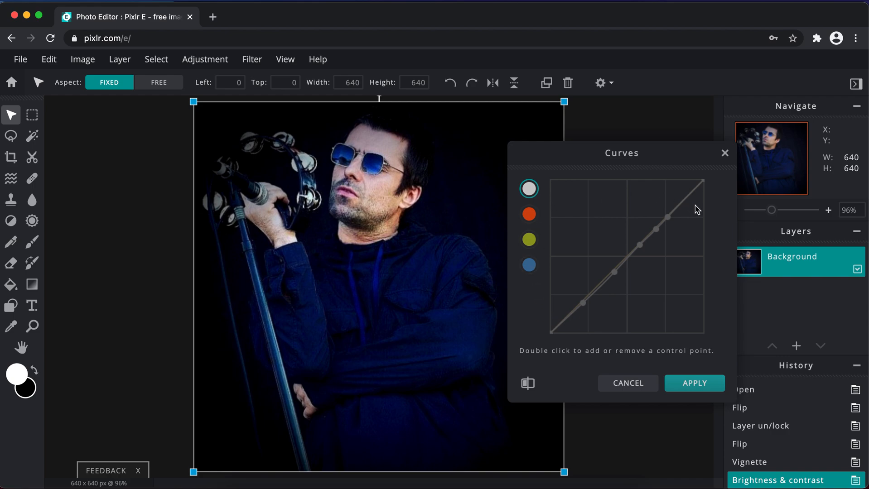
drag(671, 219, 682, 227)
mouse_move(614, 274)
mouse_down()
mouse_move(606, 272)
mouse_move(621, 283)
mouse_move(590, 267)
mouse_move(607, 280)
mouse_up()
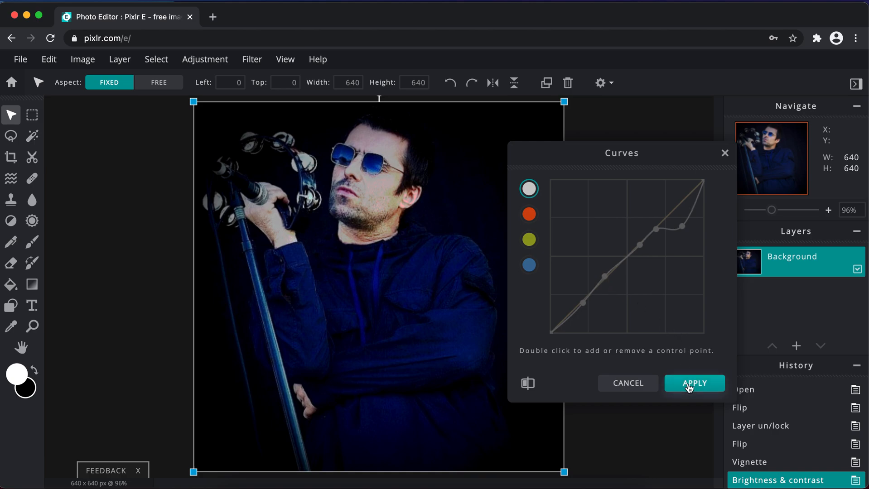
Add four control points to the red channel curve, raise the third point well above the diagonal, and apply the Curves adjustment.
click(529, 214)
double_click(589, 295)
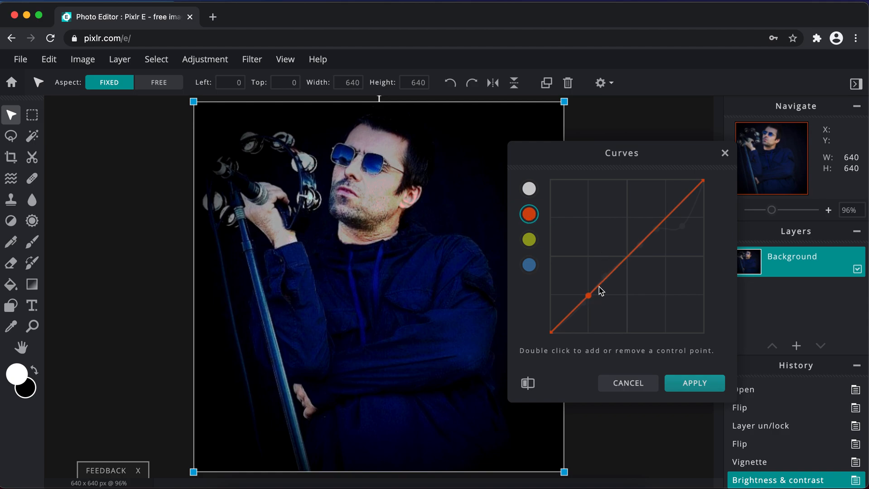
double_click(604, 282)
double_click(635, 253)
double_click(654, 235)
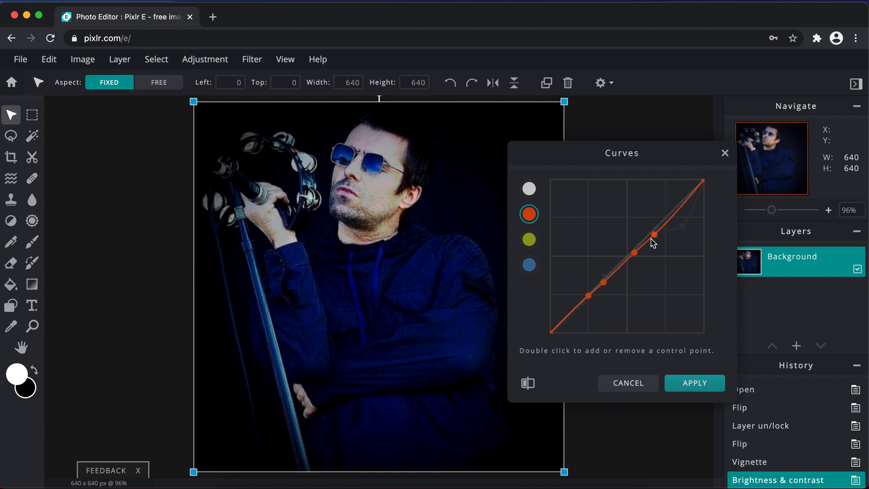
drag(635, 254, 614, 246)
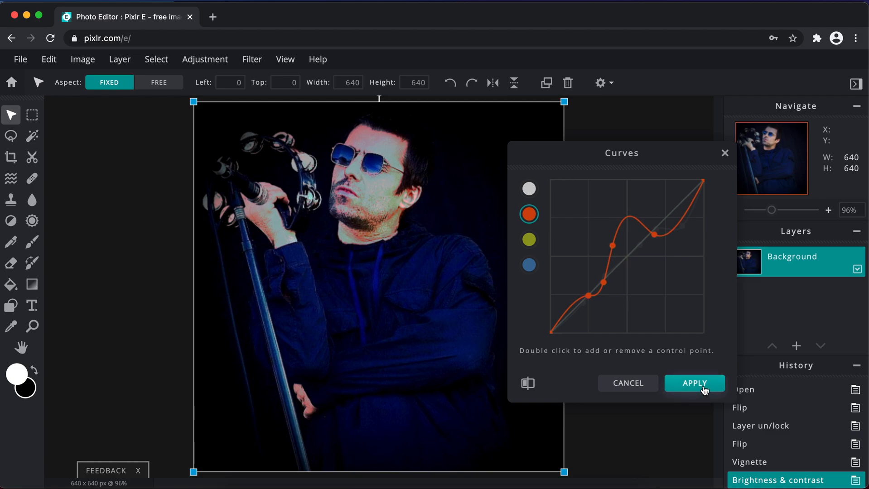
click(694, 383)
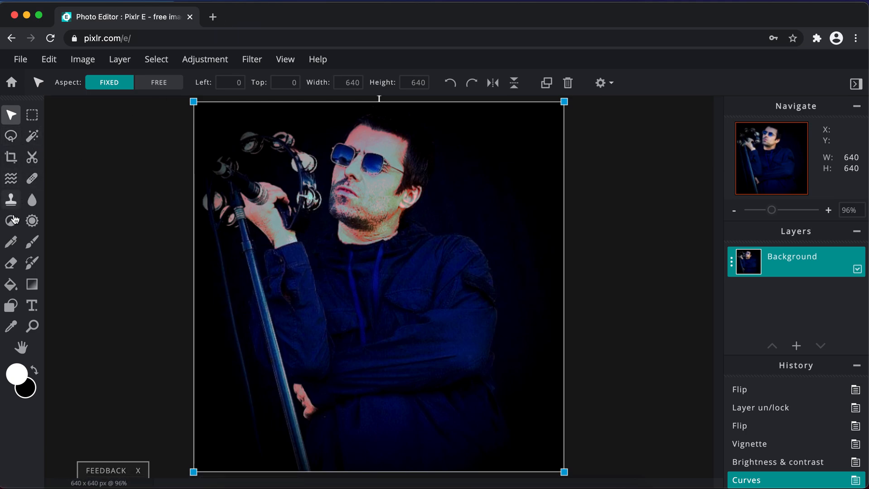
Add an empty layer beneath the Background layer, fill it with white, and reselect the Background layer.
click(31, 245)
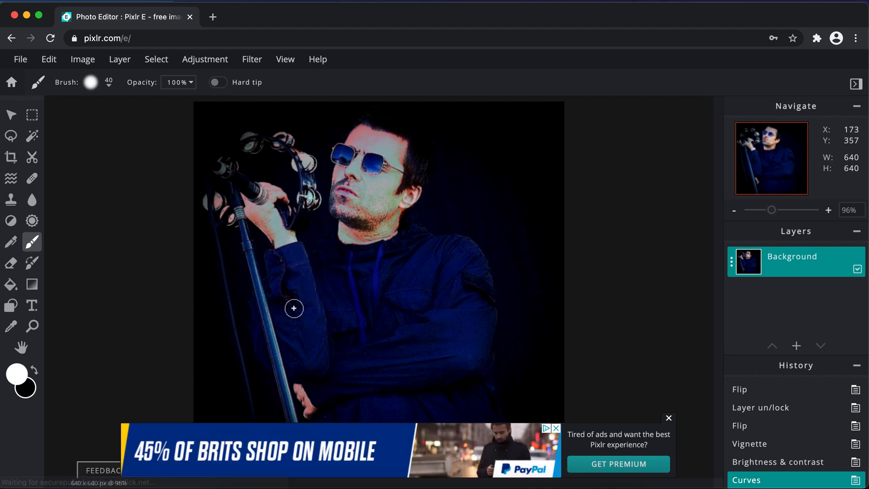
click(11, 285)
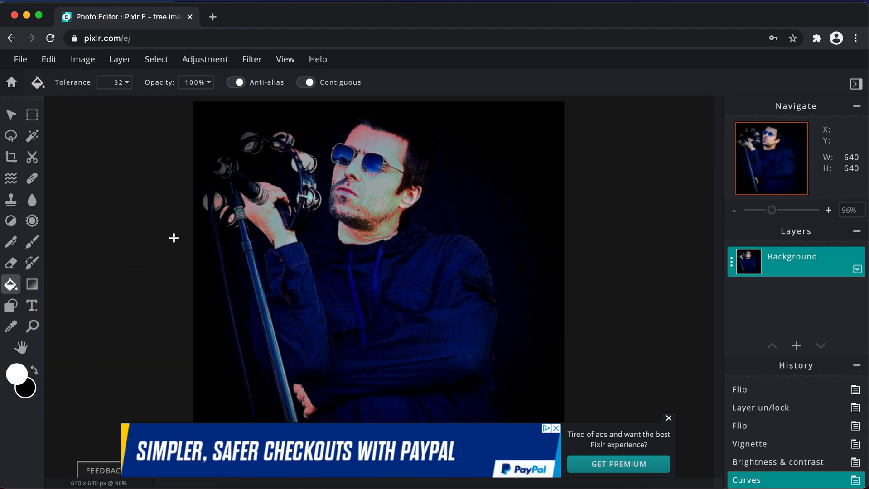
click(796, 346)
click(530, 267)
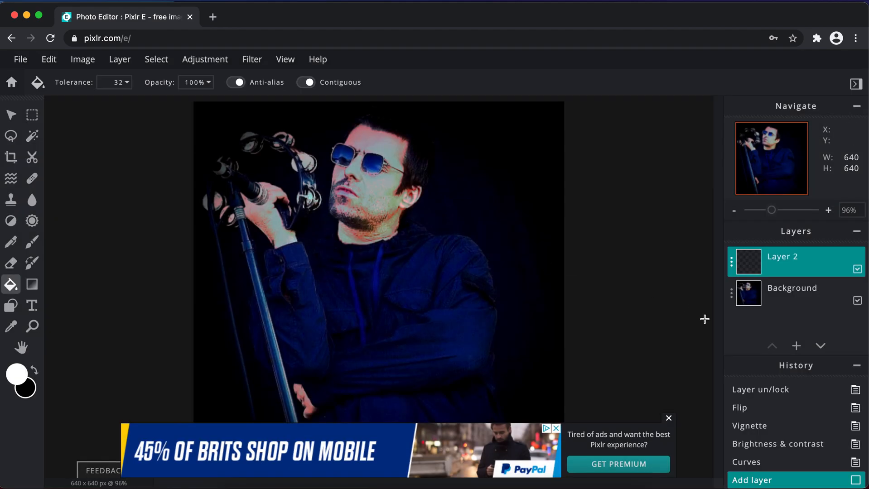
drag(795, 258, 802, 295)
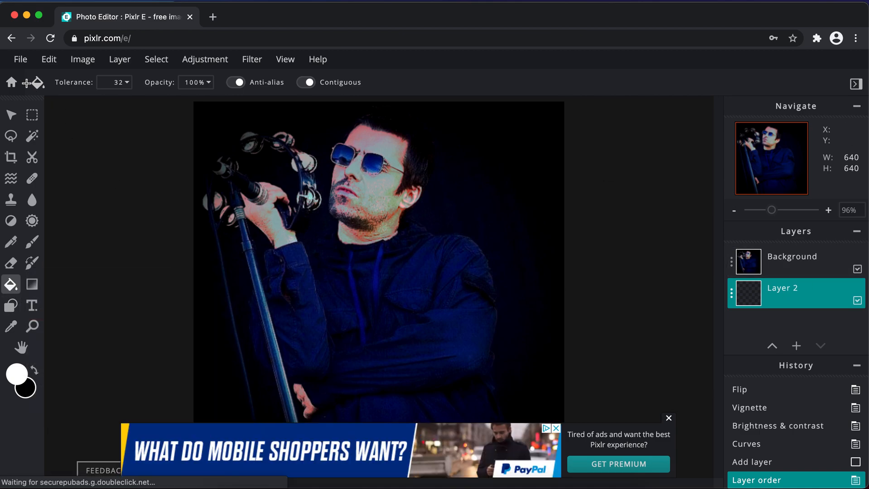
click(329, 214)
click(799, 252)
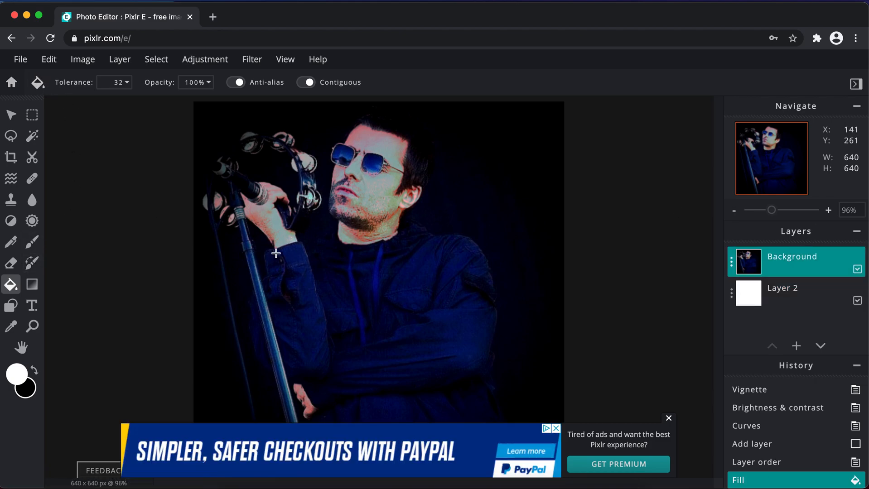
Try a white fill on the Background layer near the raised wrist, and undo it.
click(275, 253)
key(super+z)
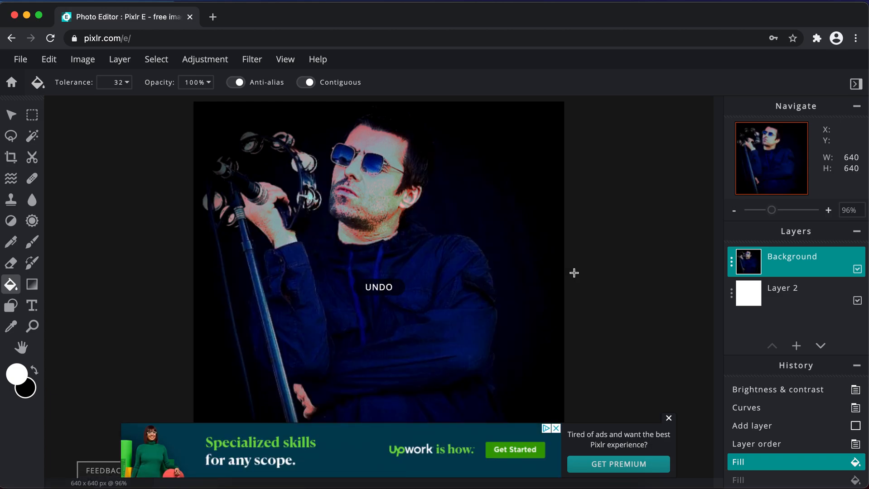
Switch to the Arrange tool and close the advertisement banner covering the canvas.
click(11, 114)
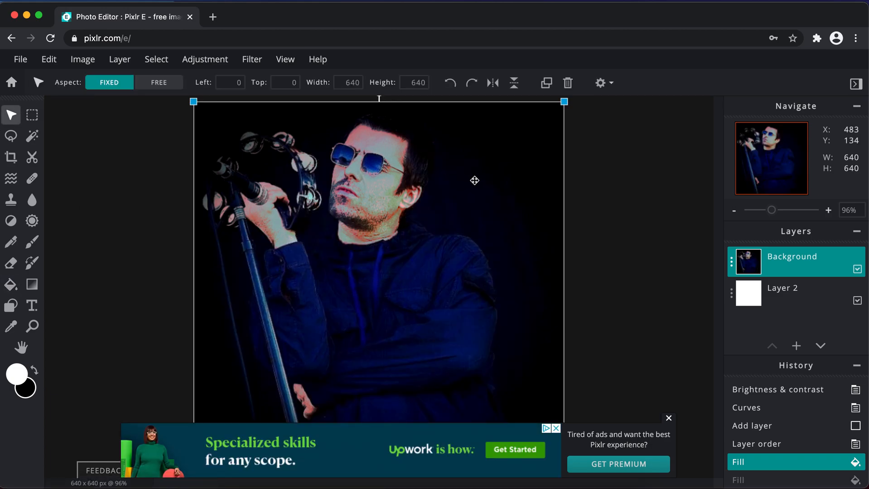
click(668, 419)
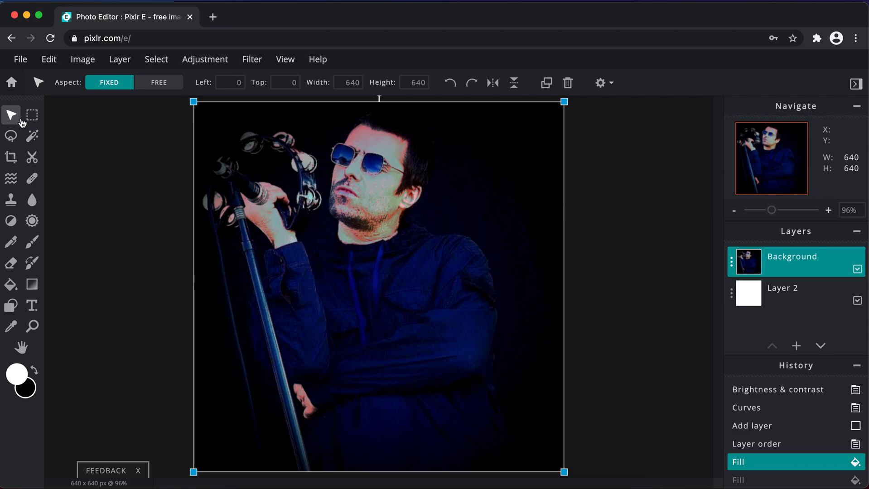
Try a rectangular cutout mask on the Background layer with the Cutout tool, and undo the mask.
click(11, 136)
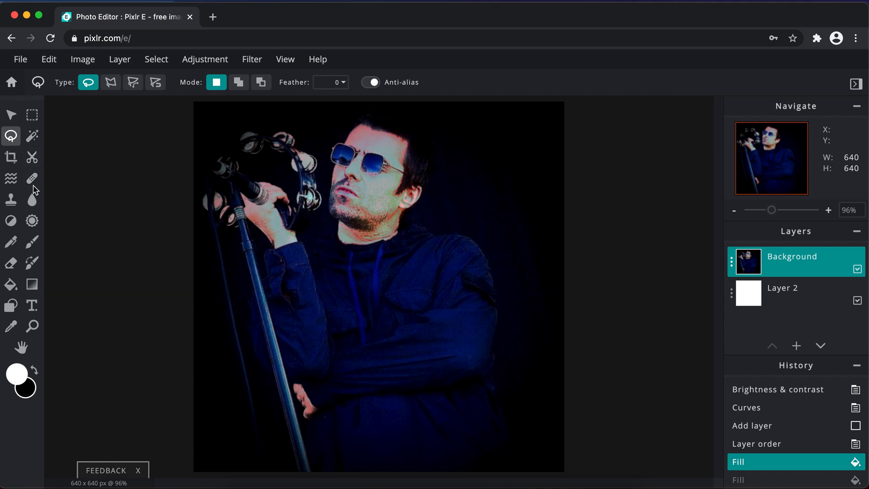
click(33, 155)
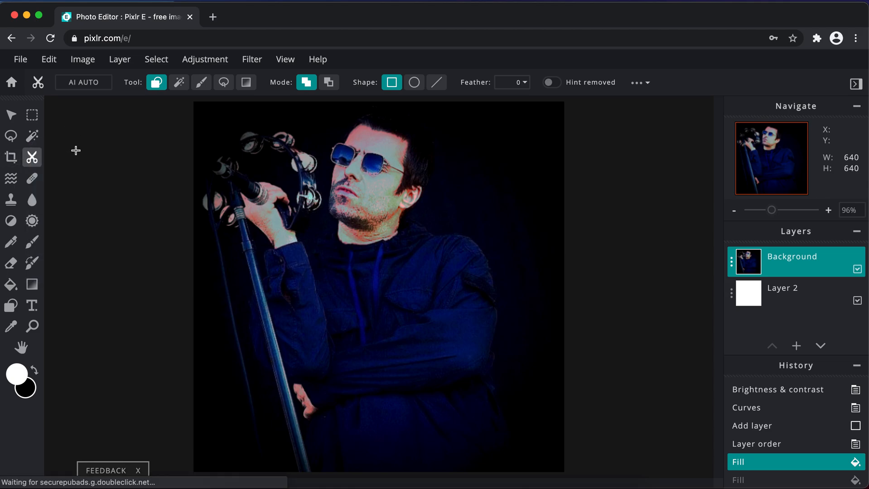
drag(361, 115, 562, 102)
key(super+z)
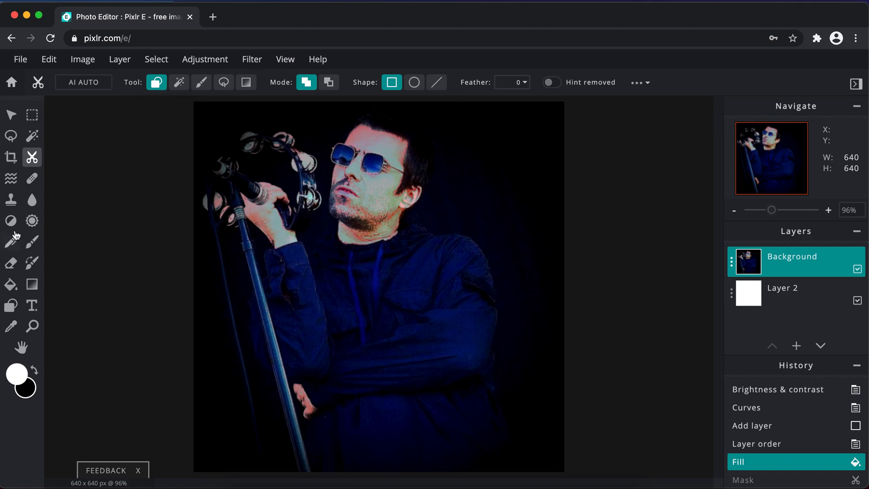
Clear the dark backdrop behind the man's head and back with a freehand lasso on the Background layer, and hide Layer 2.
click(11, 136)
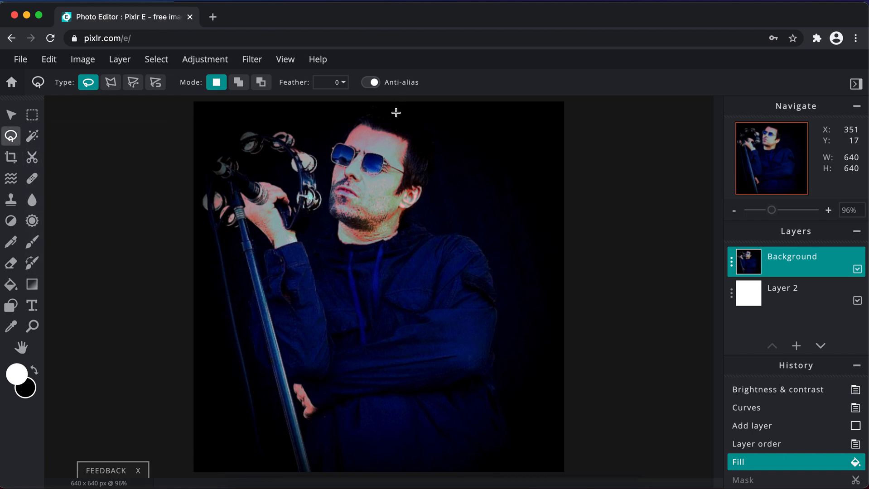
mouse_move(397, 112)
mouse_down()
mouse_move(434, 123)
mouse_move(439, 146)
mouse_move(419, 222)
mouse_move(452, 229)
mouse_move(477, 251)
mouse_move(503, 459)
mouse_move(532, 479)
mouse_move(563, 472)
mouse_move(615, 376)
mouse_move(584, 155)
mouse_move(552, 104)
mouse_move(483, 97)
mouse_move(403, 113)
mouse_up()
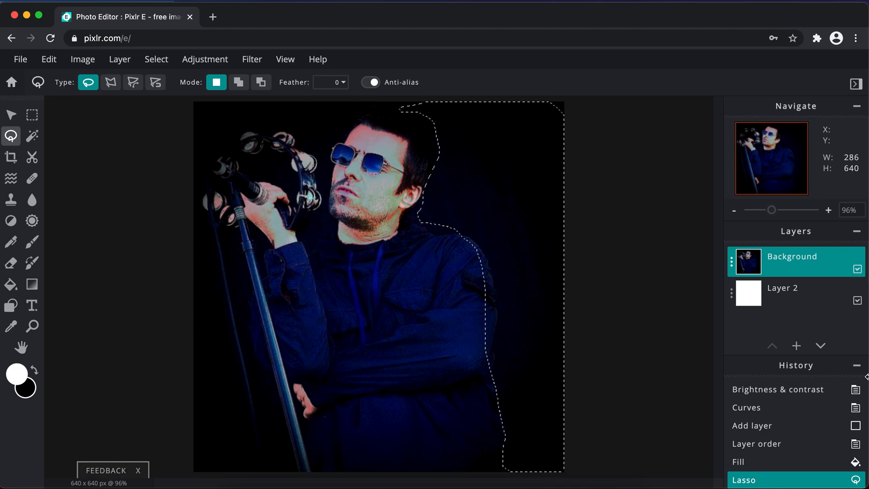
key(Delete)
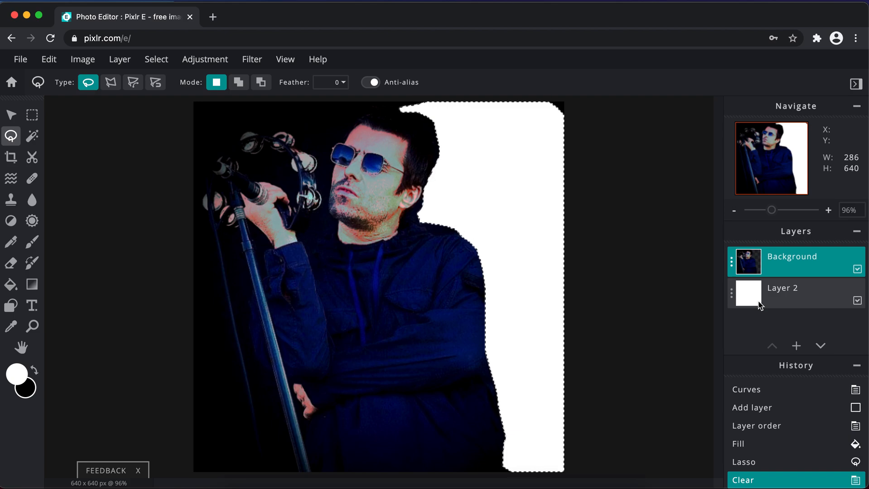
click(815, 292)
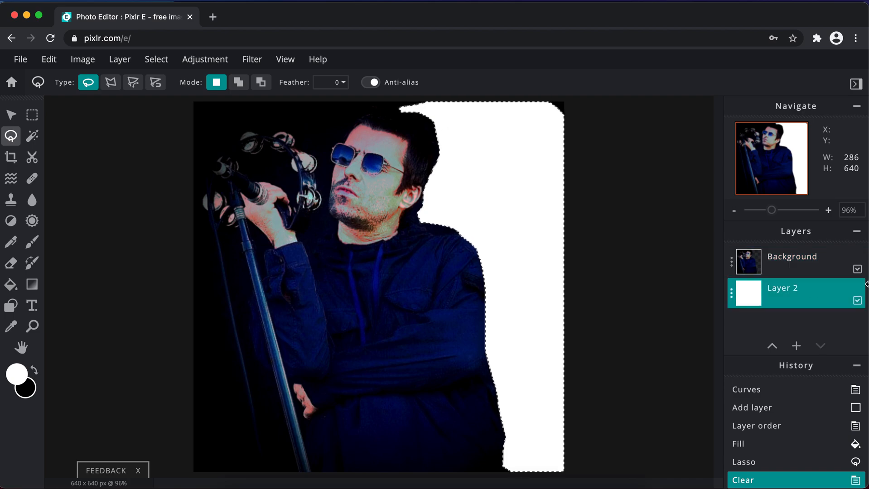
click(857, 302)
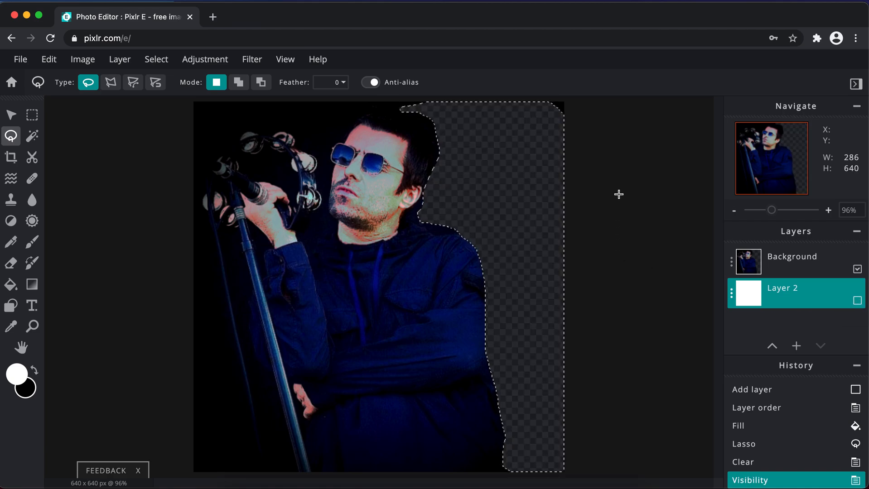
Lasso the backdrop above the tambourine and beside the forehead, clear it on Layer 2 and the Background layer, and deselect.
mouse_move(173, 101)
mouse_down()
mouse_move(256, 89)
mouse_move(387, 114)
mouse_move(331, 130)
mouse_move(333, 163)
mouse_move(280, 134)
mouse_move(232, 132)
mouse_move(191, 200)
mouse_move(147, 103)
mouse_move(183, 99)
mouse_up()
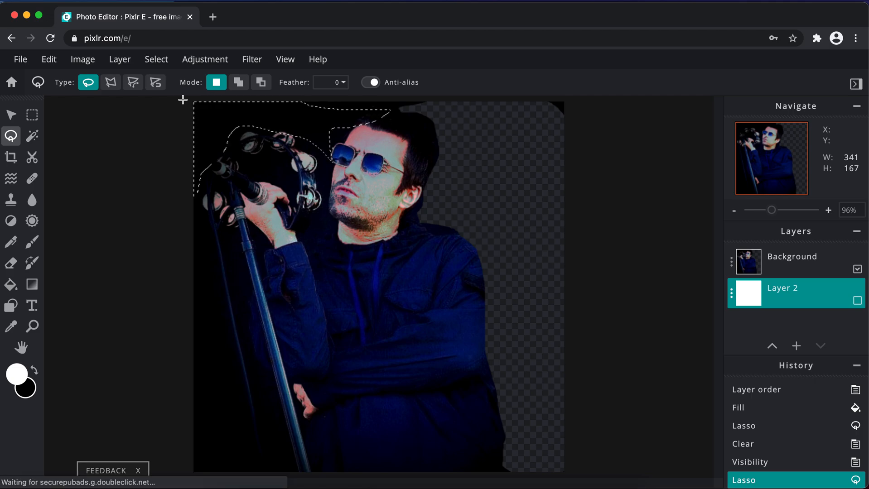
key(Delete)
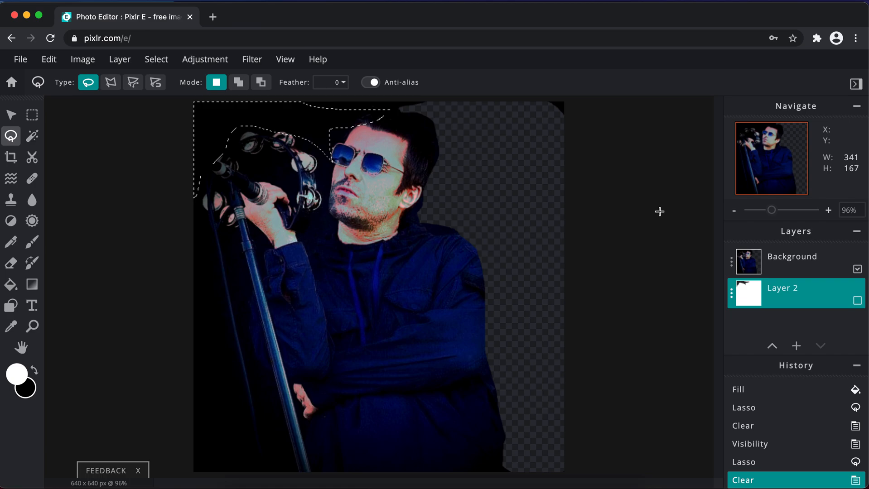
click(760, 266)
key(Delete)
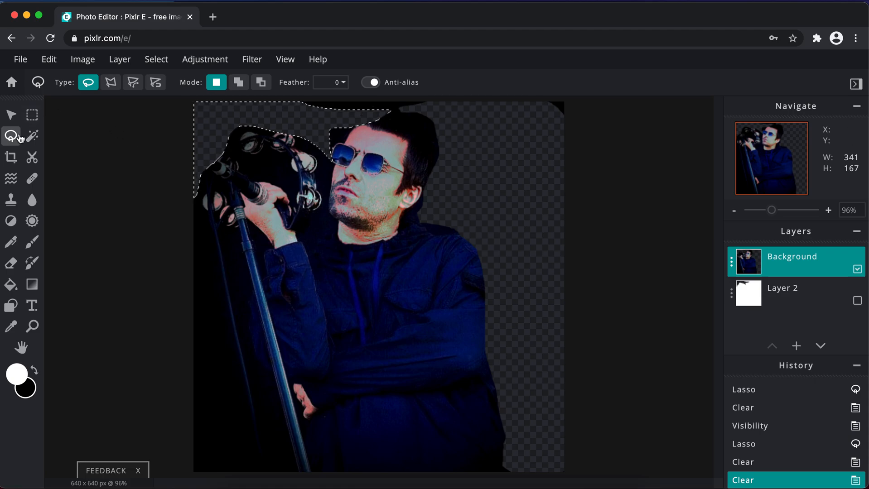
click(139, 149)
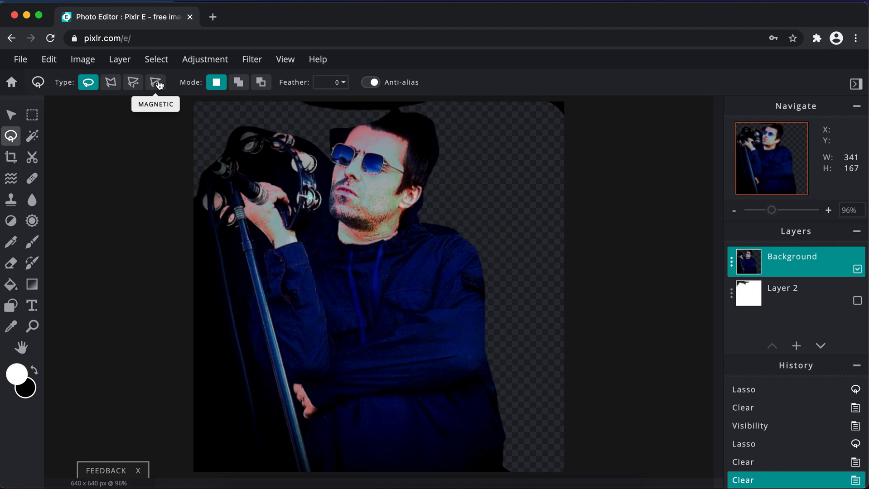
Outline the backdrop outside the microphone stand with the polygonal lasso and clear it from the Background layer.
click(111, 83)
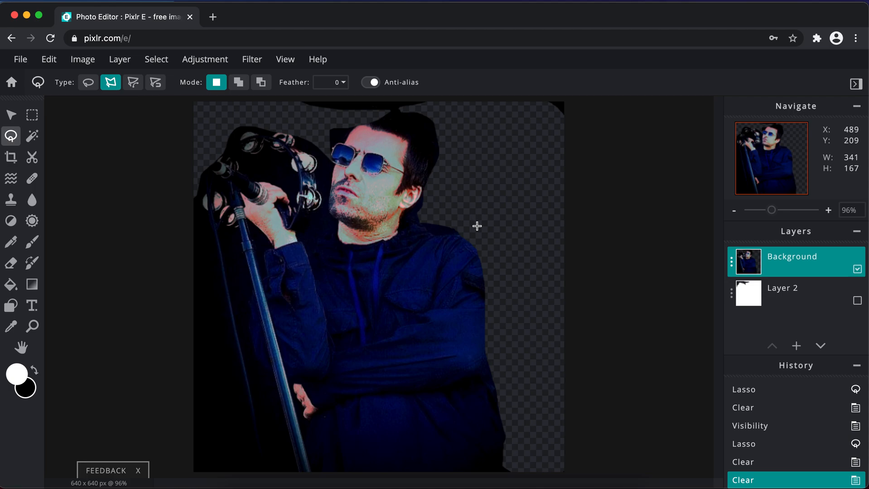
click(201, 202)
click(219, 260)
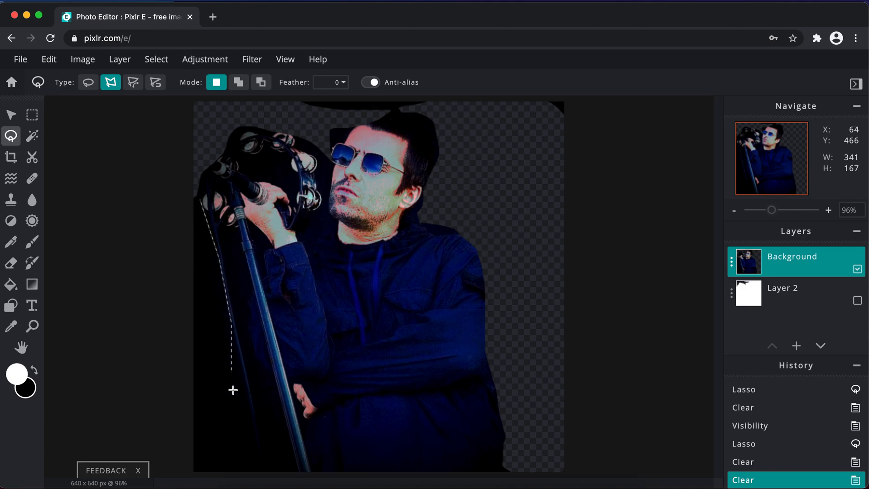
click(253, 426)
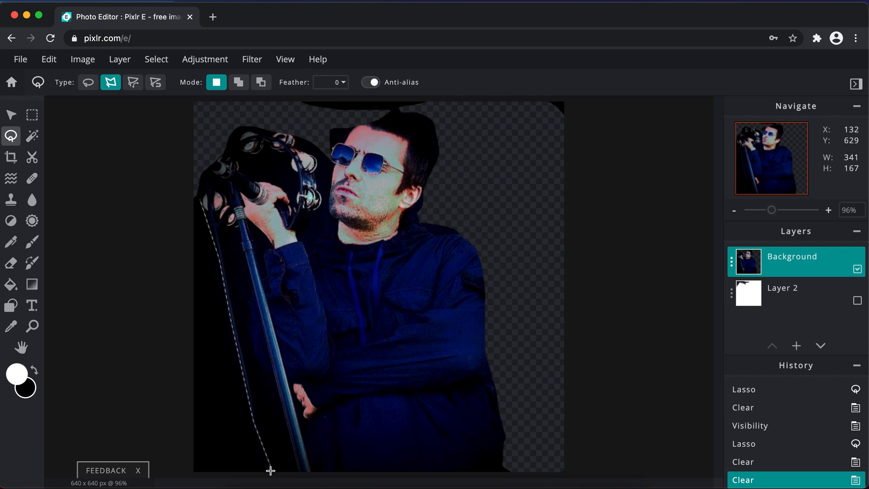
click(190, 475)
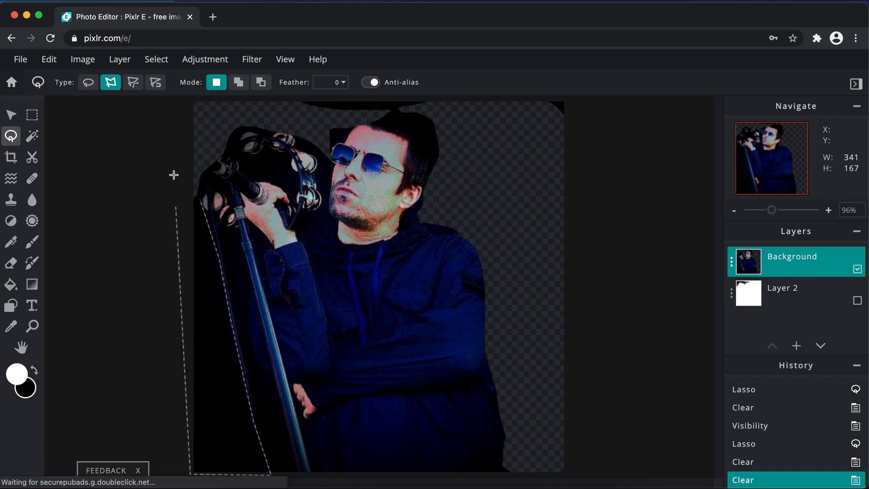
click(173, 147)
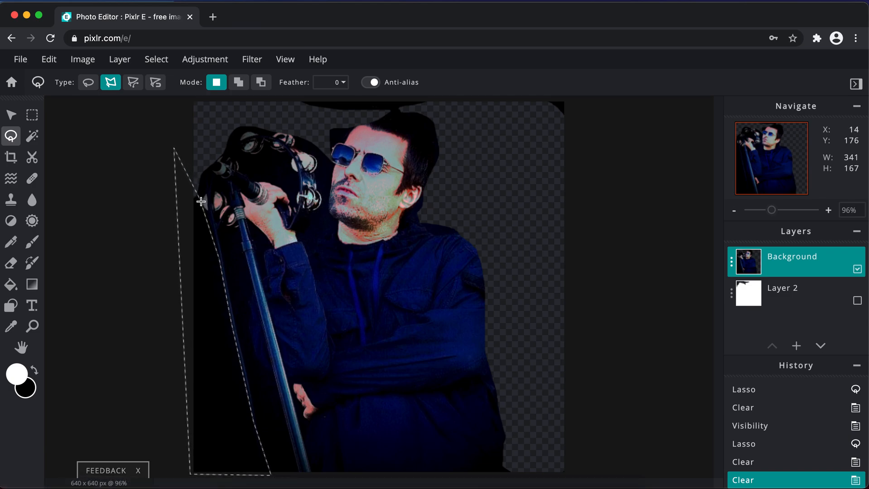
click(201, 199)
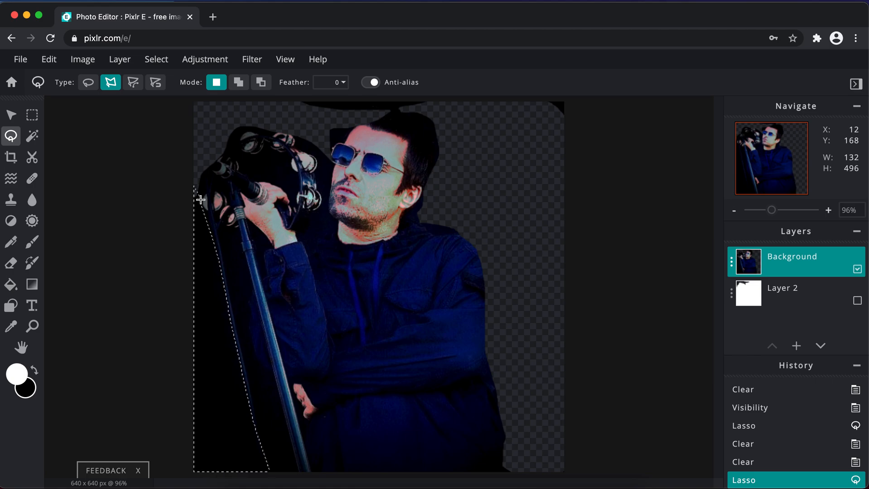
key(Delete)
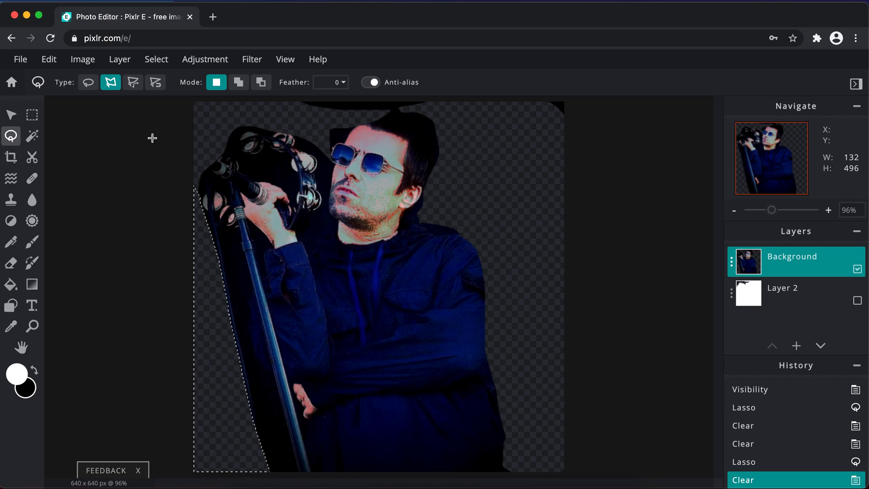
Select the area between the ear and the shoulder with the magnetic lasso and clear it from the Background layer.
click(156, 82)
click(402, 217)
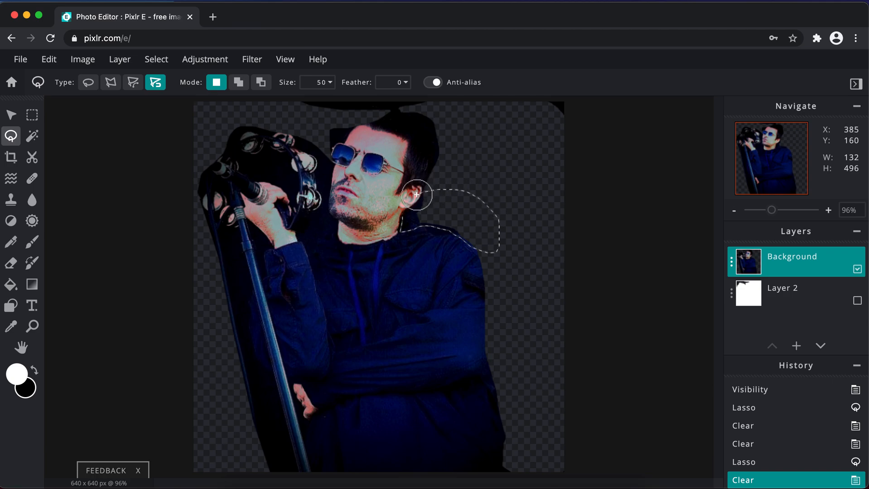
click(403, 218)
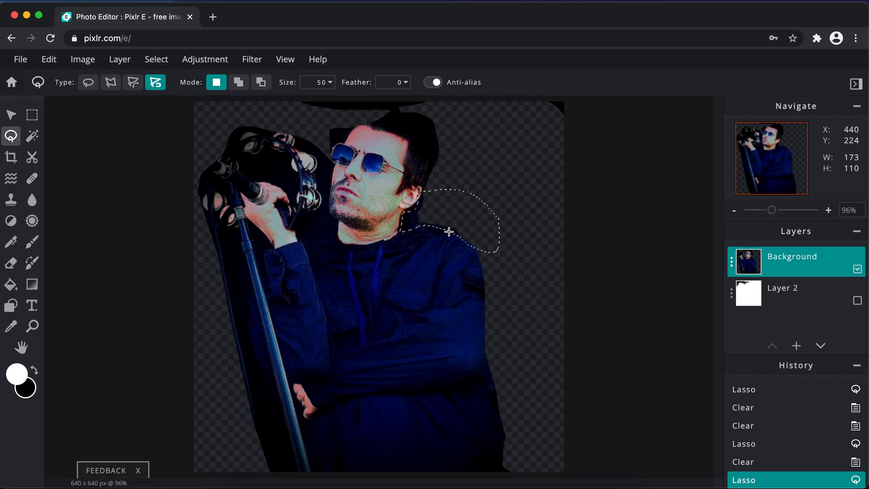
key(Delete)
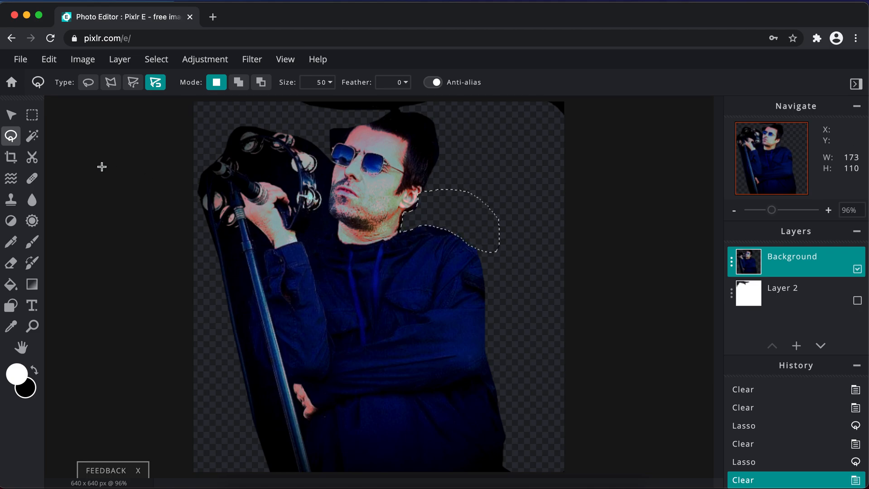
Close the advertisement banner and deselect the lassoed area behind the shoulder with the Lasso tool.
click(11, 114)
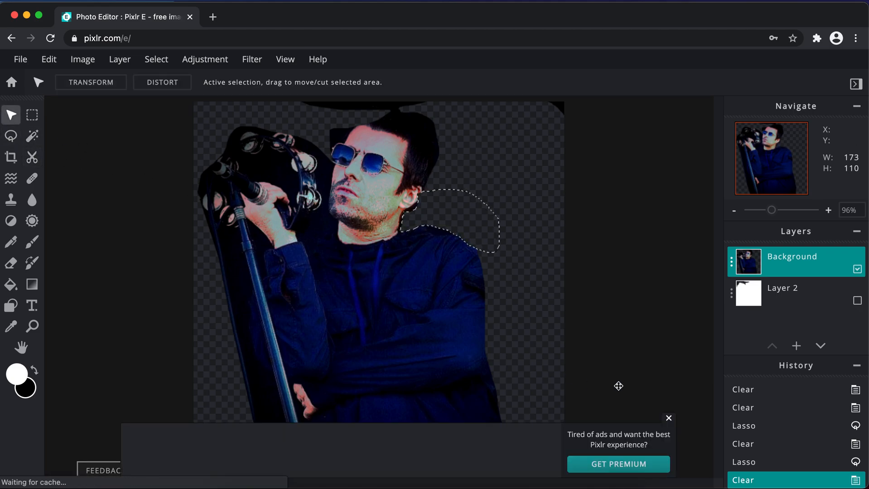
click(669, 418)
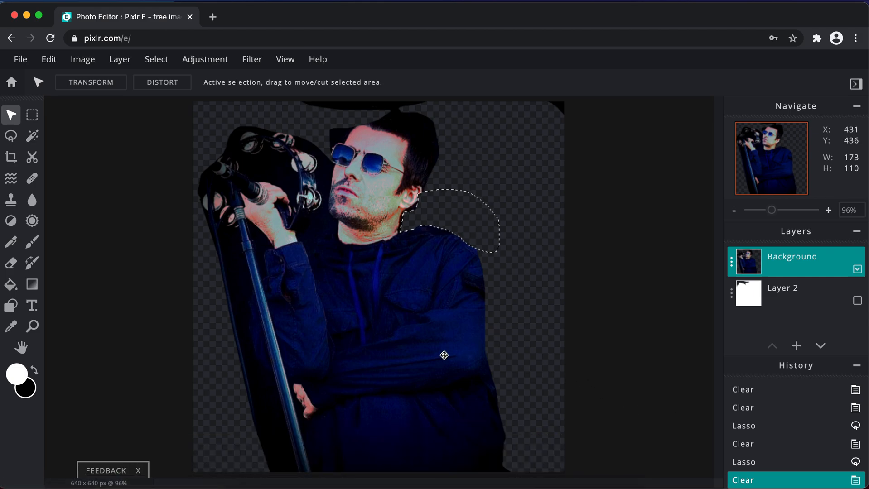
click(12, 137)
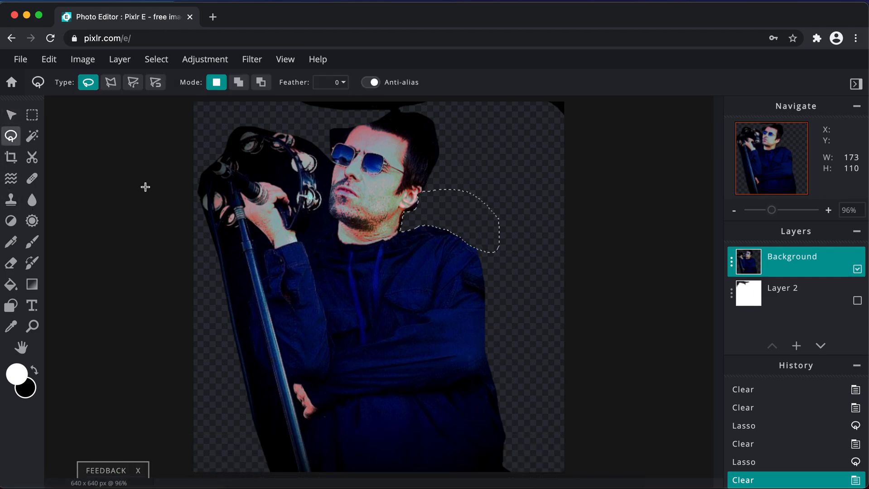
click(190, 208)
Blur the jacket, hands, microphone stand and tambourine on the Background layer with a 161 px blur brush.
click(34, 202)
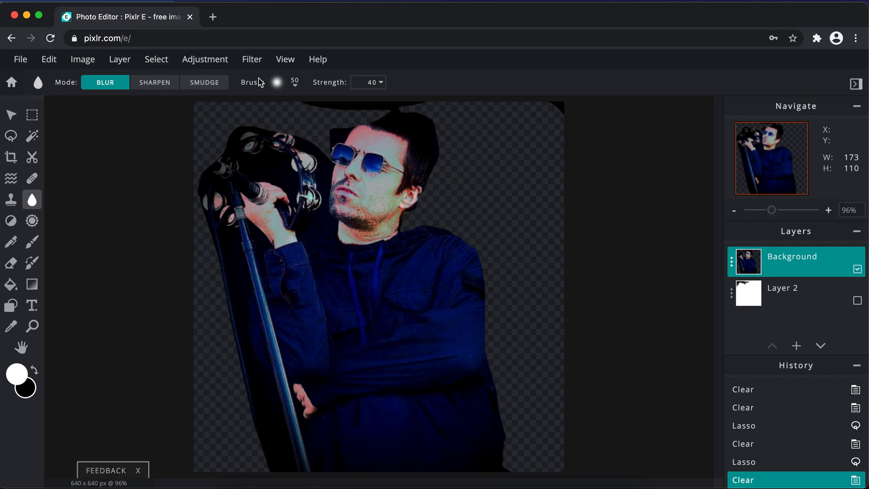
click(279, 83)
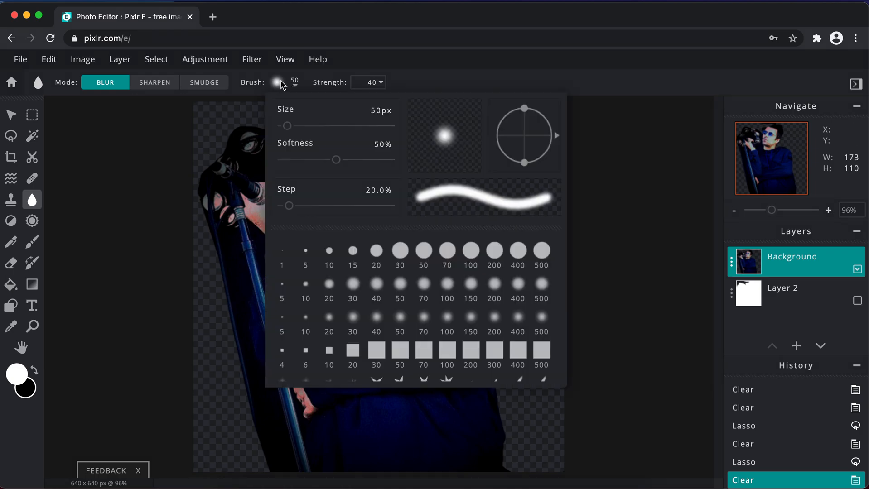
drag(287, 125, 344, 128)
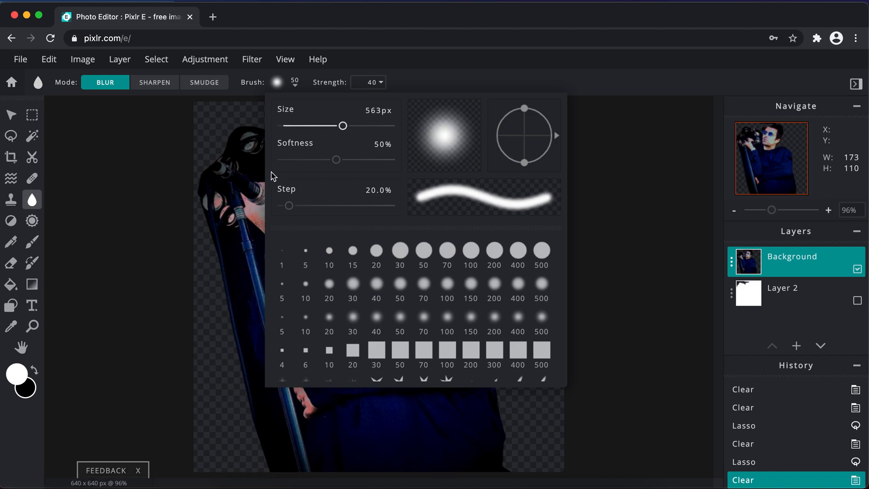
click(177, 194)
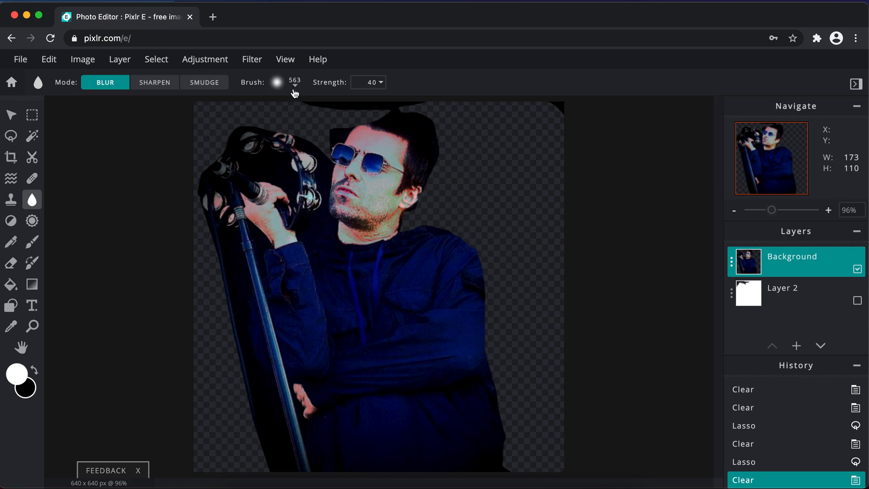
click(295, 83)
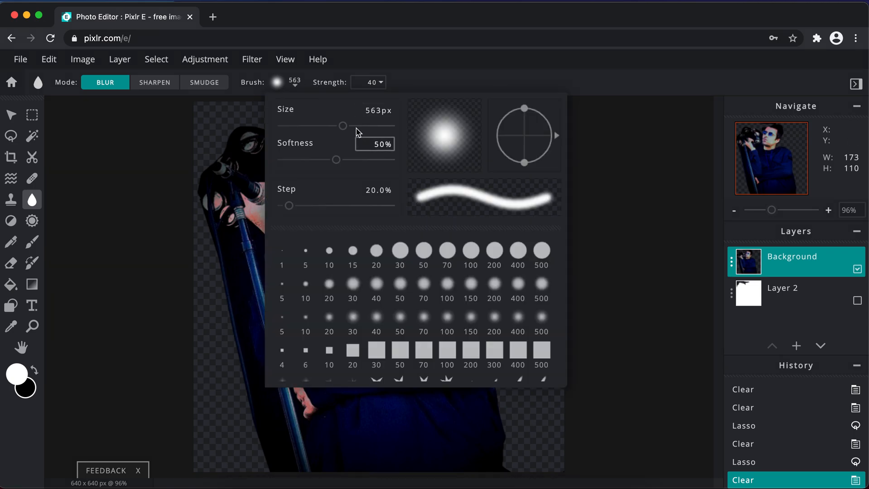
drag(343, 126, 297, 134)
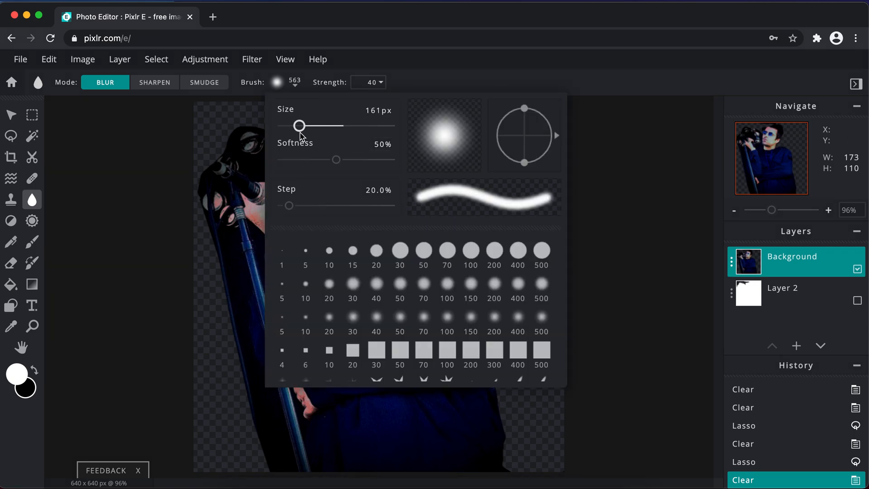
click(153, 193)
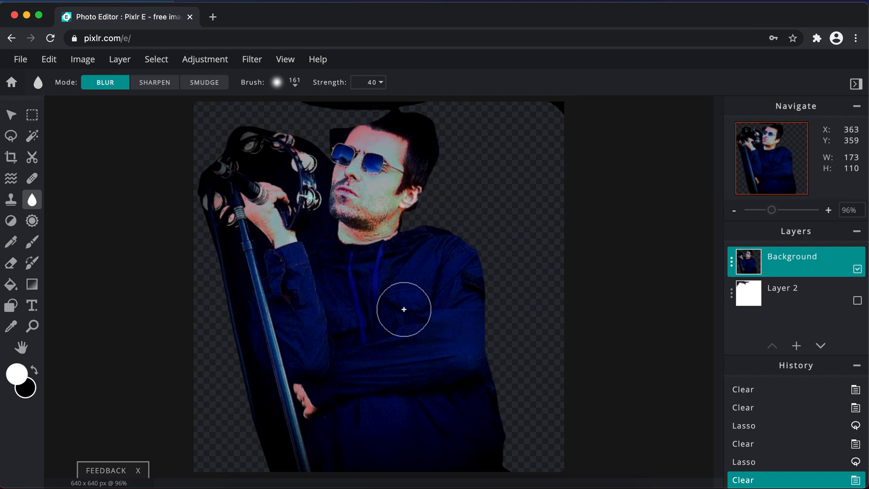
mouse_move(469, 254)
mouse_down()
mouse_move(452, 254)
mouse_move(479, 271)
mouse_move(442, 315)
mouse_move(334, 281)
mouse_move(340, 273)
mouse_move(442, 335)
mouse_move(505, 388)
mouse_move(467, 451)
mouse_move(294, 439)
mouse_up()
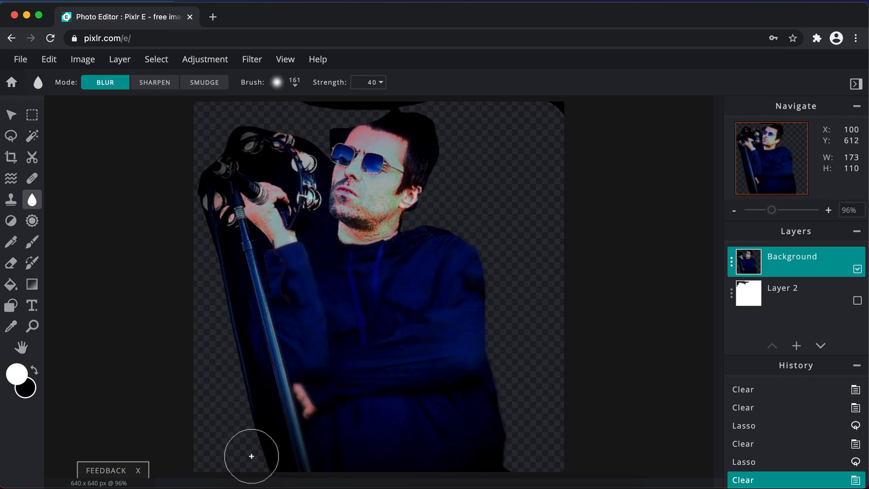
mouse_move(212, 171)
mouse_down()
mouse_move(224, 143)
mouse_move(258, 130)
mouse_move(289, 161)
mouse_move(297, 190)
mouse_move(287, 213)
mouse_move(299, 231)
mouse_move(303, 171)
mouse_move(294, 156)
mouse_move(240, 151)
mouse_move(219, 192)
mouse_up()
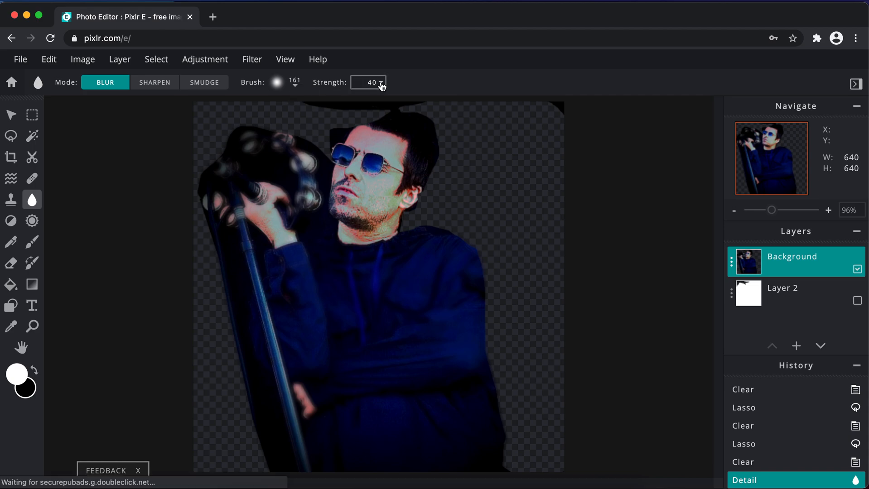
click(379, 82)
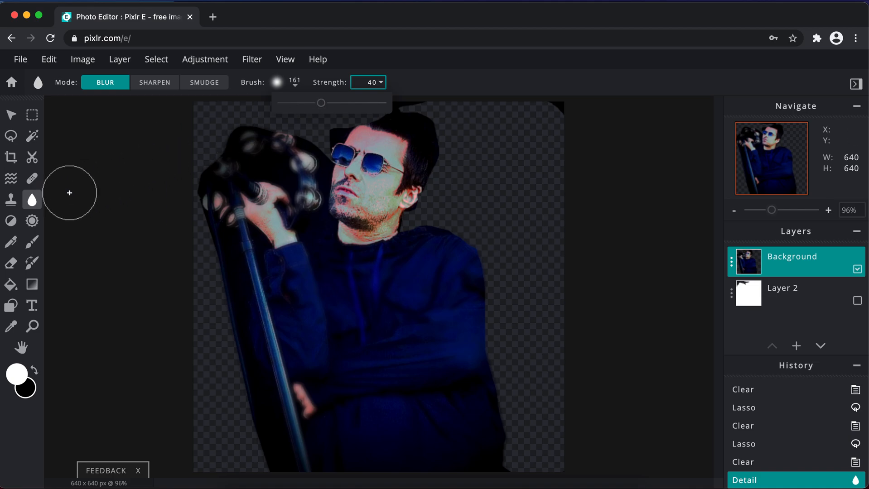
Lighten the midtones around the raised hand and face with a 165 px toning brush, and darken the midtones between the neck and raised arm.
click(7, 226)
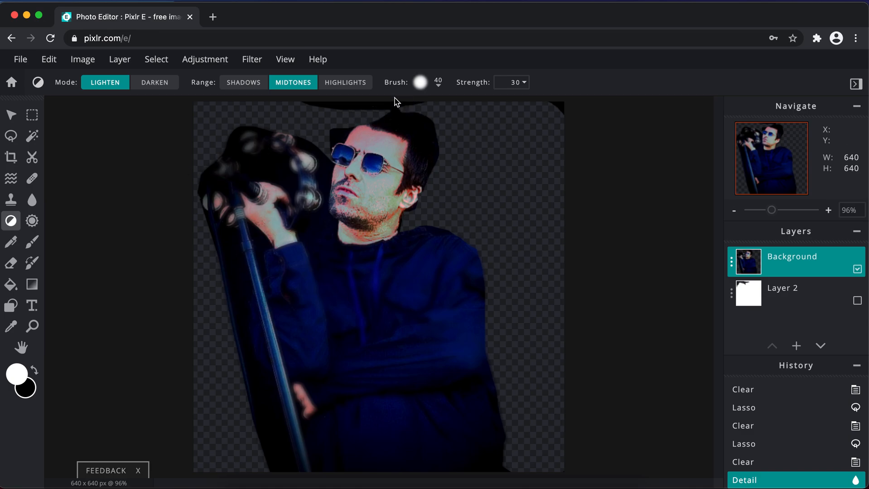
click(421, 83)
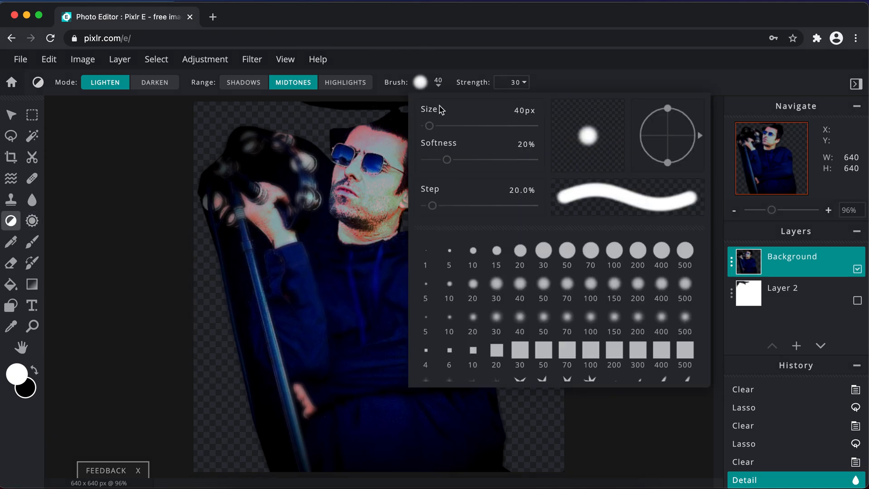
drag(430, 126, 443, 126)
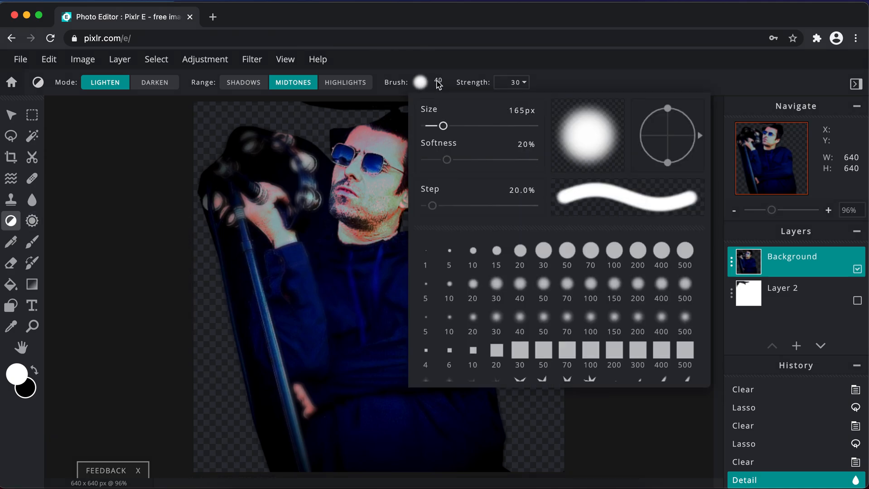
click(438, 84)
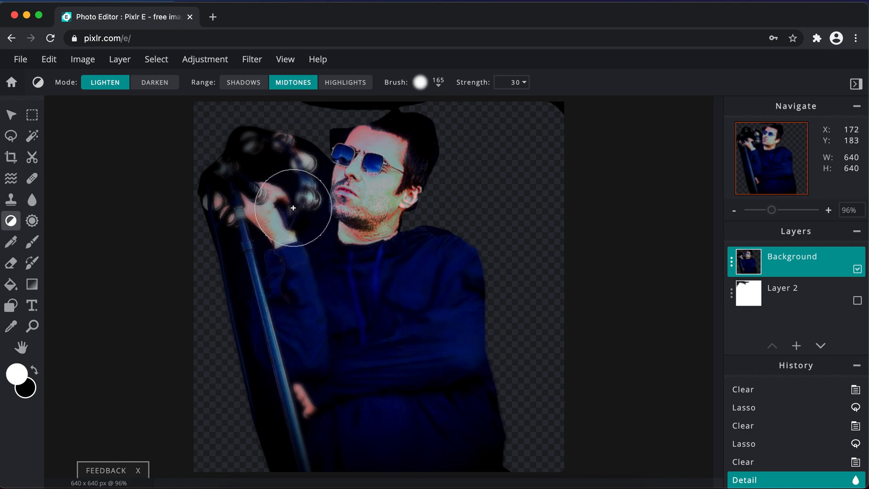
mouse_move(315, 203)
mouse_down()
mouse_move(376, 215)
mouse_move(341, 249)
mouse_move(349, 239)
mouse_move(270, 229)
mouse_move(333, 218)
mouse_up()
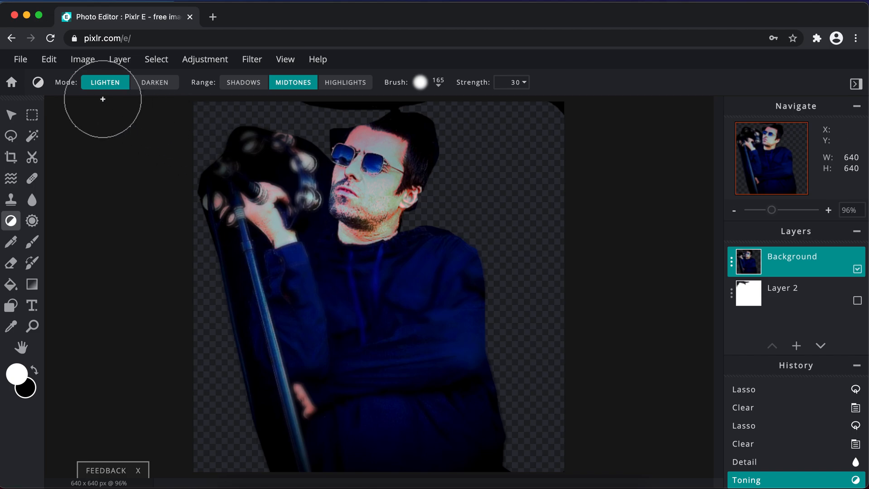
click(149, 85)
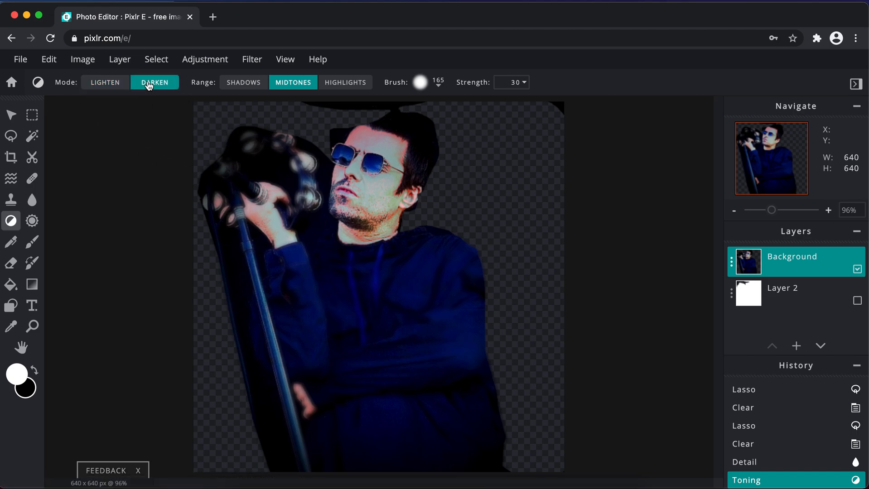
mouse_move(408, 207)
mouse_down()
mouse_move(373, 213)
mouse_move(354, 225)
mouse_move(378, 223)
mouse_move(334, 240)
mouse_move(250, 223)
mouse_move(226, 208)
mouse_move(259, 240)
mouse_move(267, 275)
mouse_move(297, 256)
mouse_up()
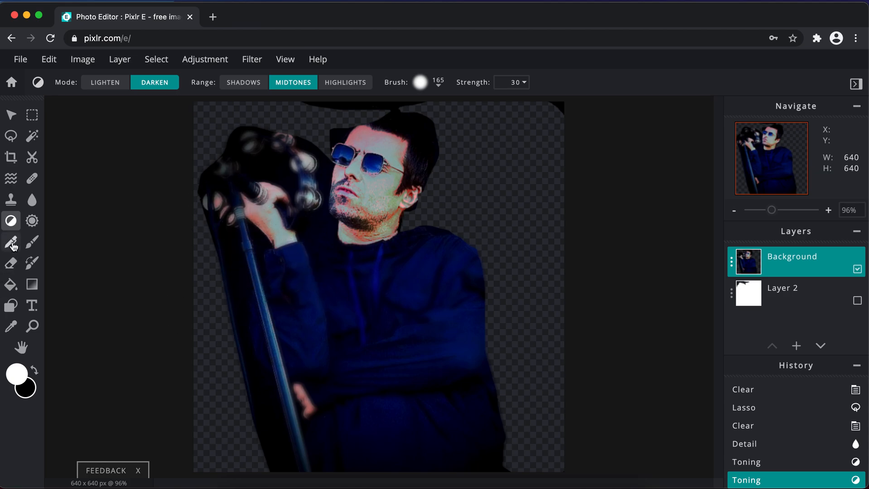
Try selecting the dark area beside the microphone stand with the Wand at tolerance 32, and deselect it.
click(32, 223)
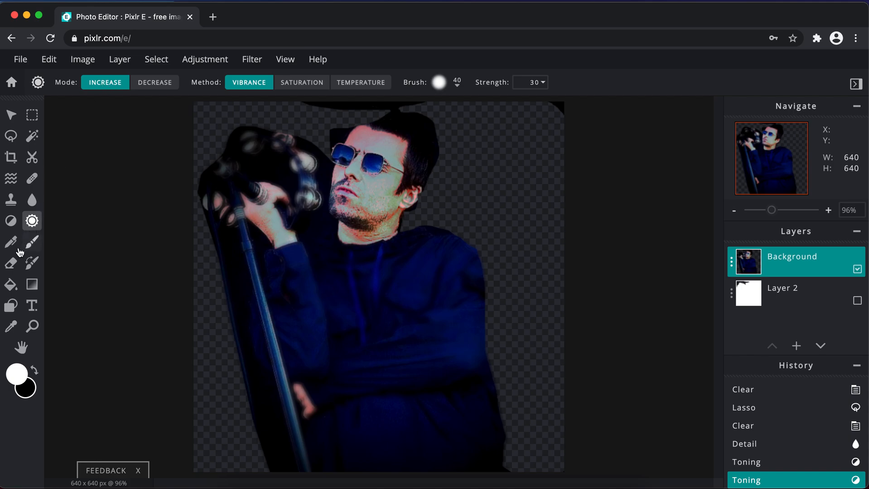
click(32, 137)
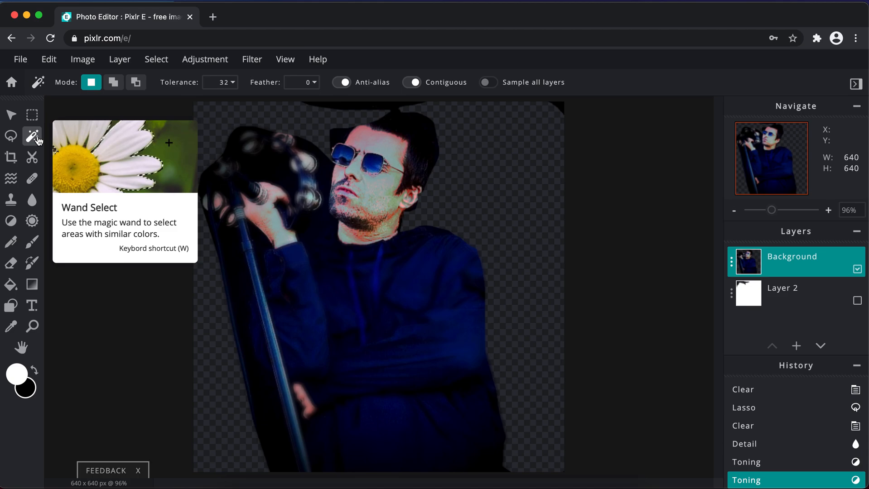
click(240, 286)
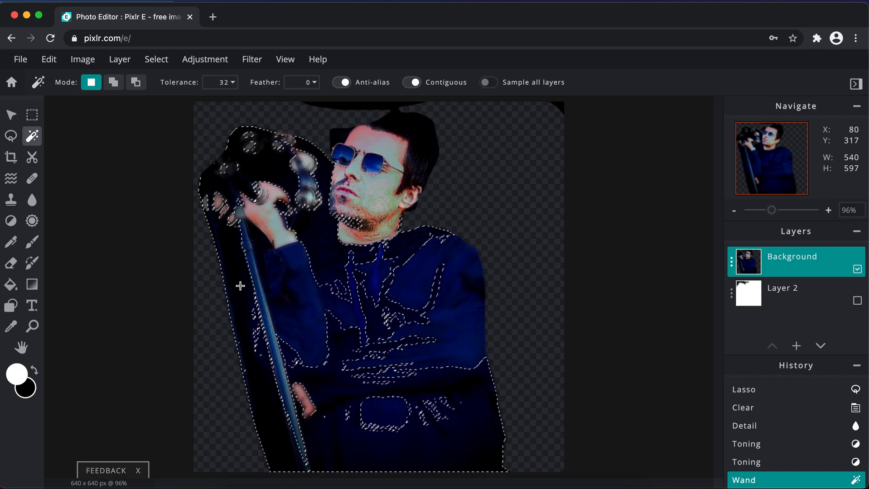
click(176, 226)
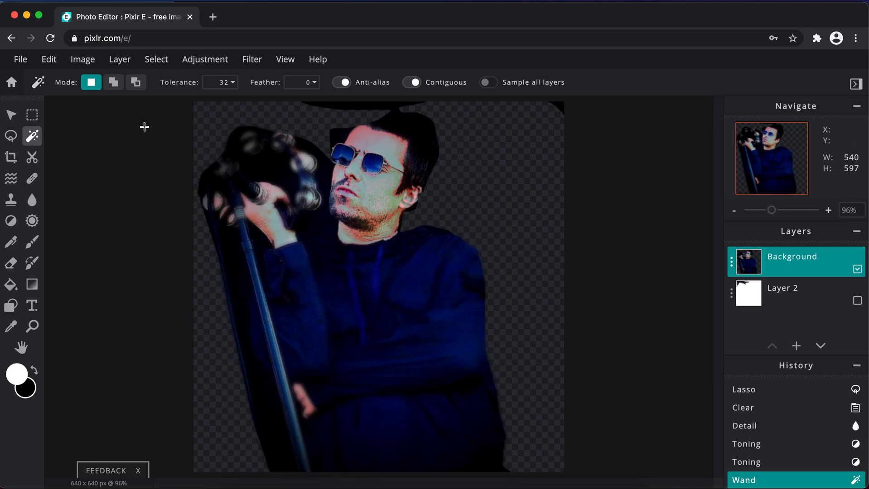
Select the dark strip outside the microphone stand with the Wand at tolerance 4, clear it from the Background layer and deselect.
click(233, 84)
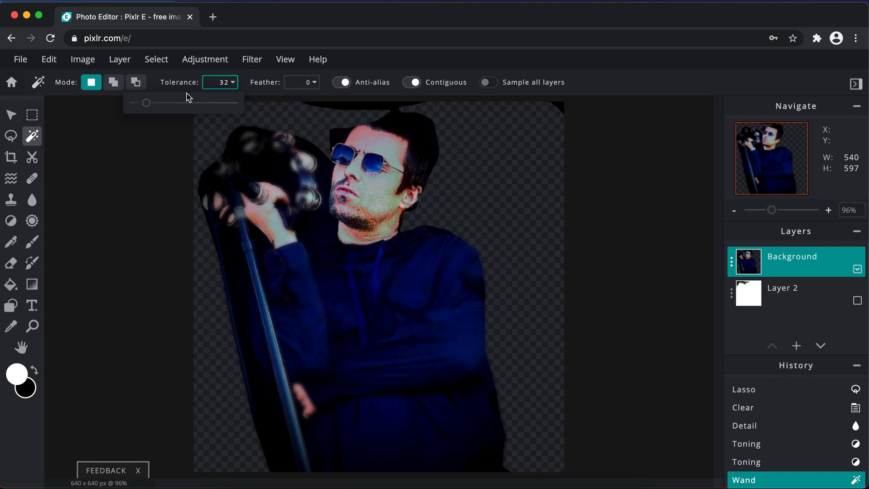
drag(148, 107, 137, 109)
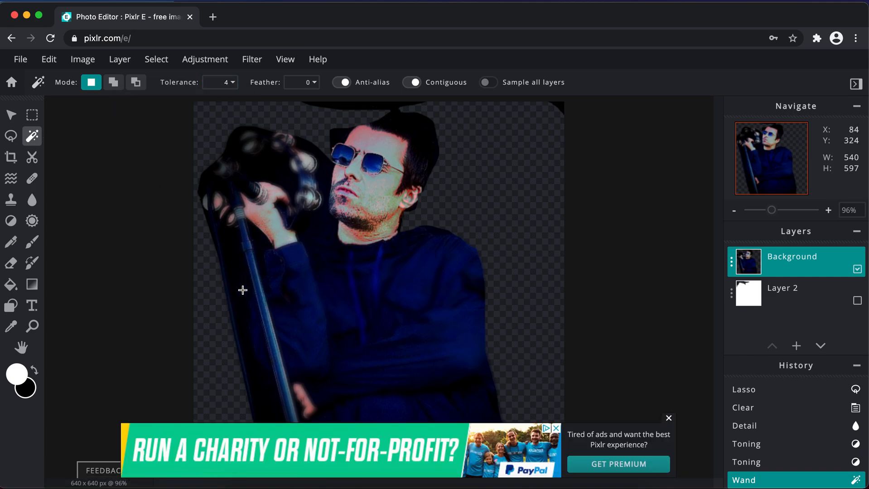
click(669, 418)
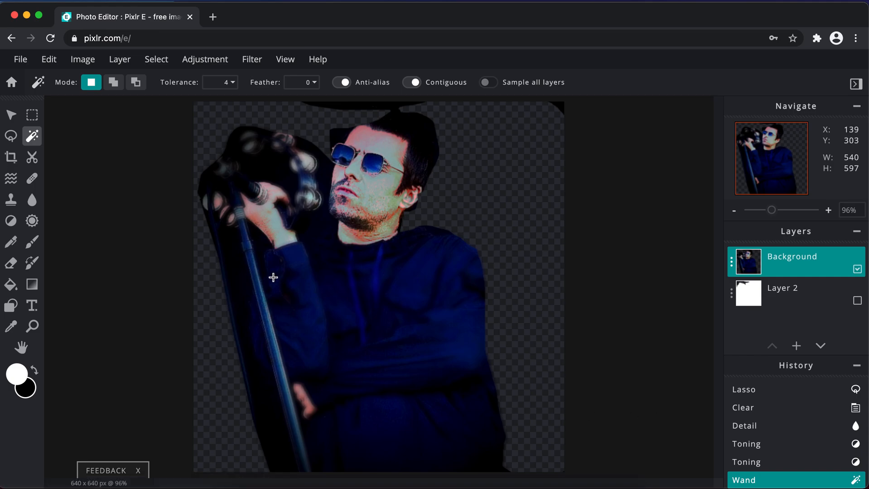
click(237, 258)
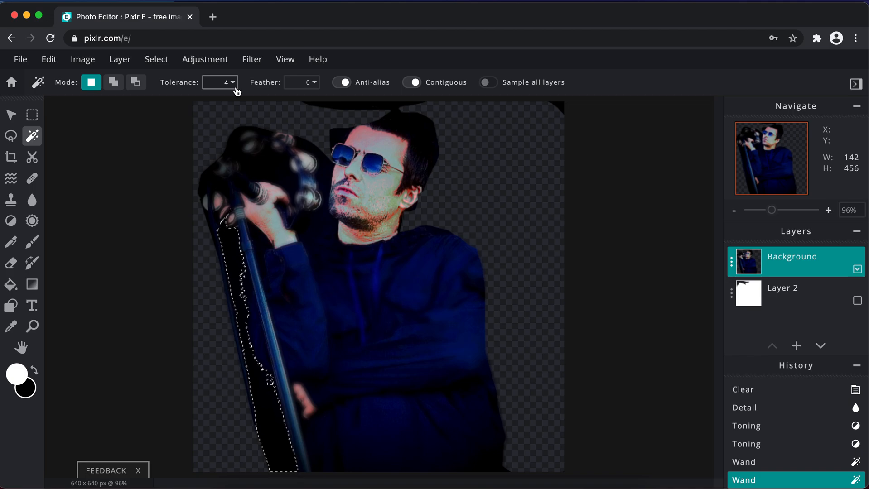
key(Delete)
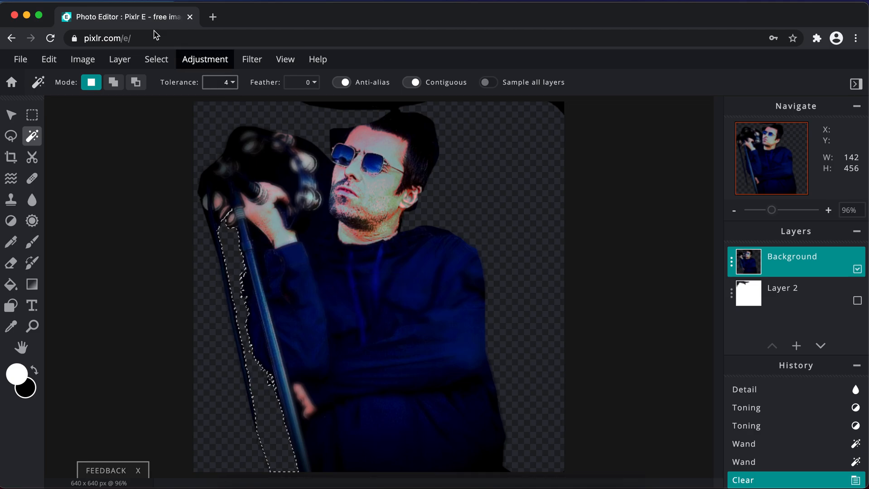
click(111, 218)
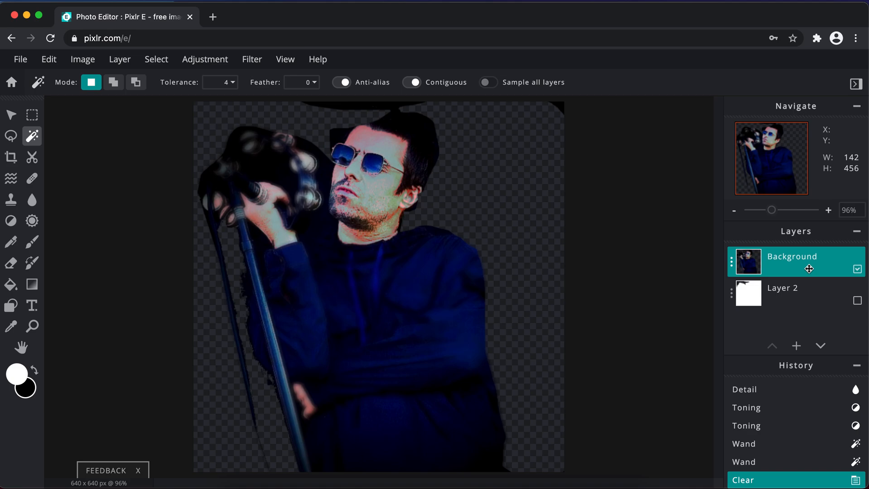
Delete Layer 2.
click(780, 298)
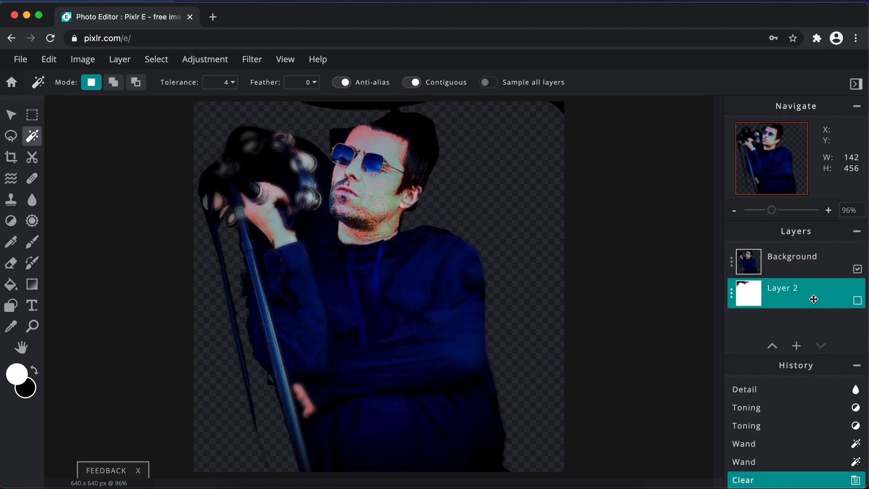
key(Delete)
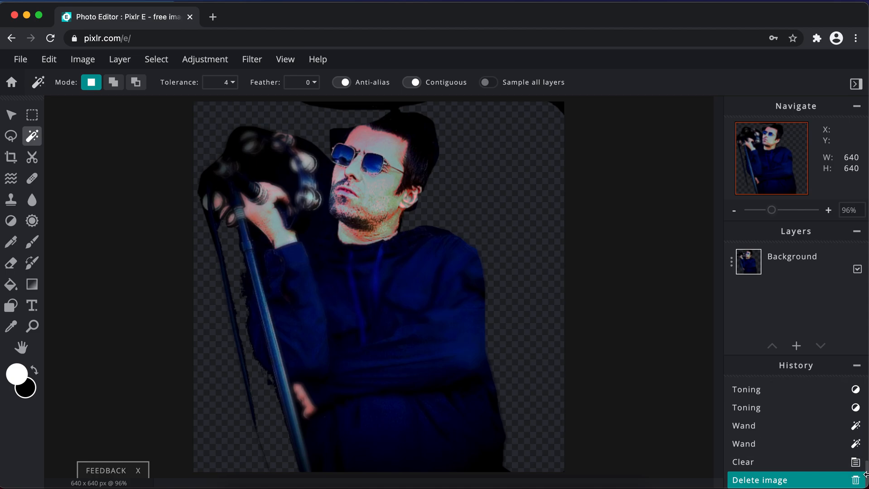
Revert the image through the history to the Toning, Lasso, Brightness & contrast and Vignette states, and return to the Delete image state.
mouse_move(866, 469)
mouse_down()
mouse_move(866, 380)
mouse_move(866, 474)
mouse_up()
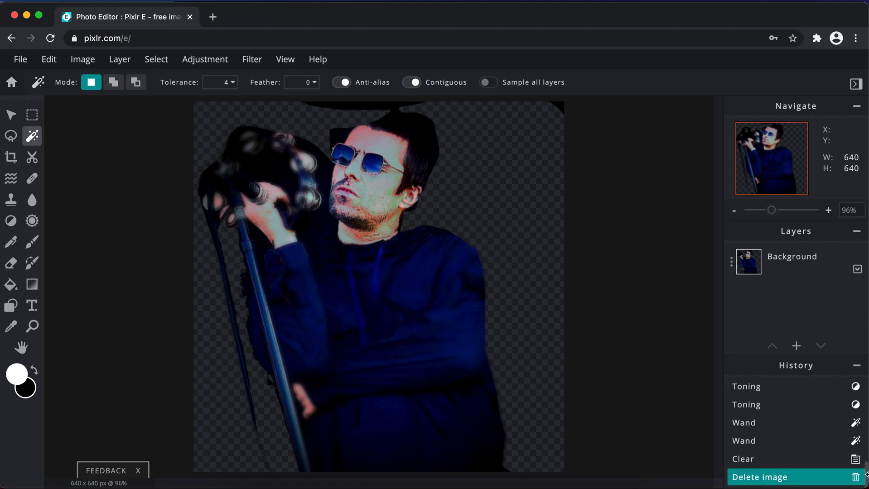
click(759, 389)
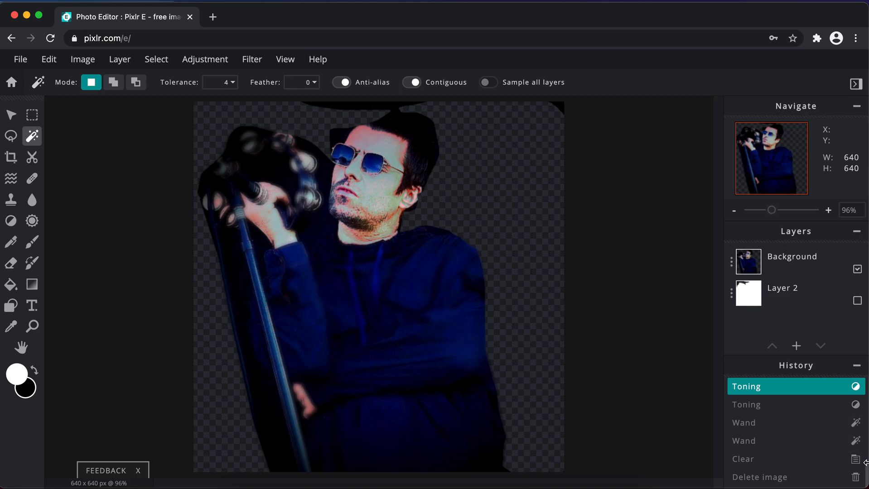
drag(866, 476, 866, 421)
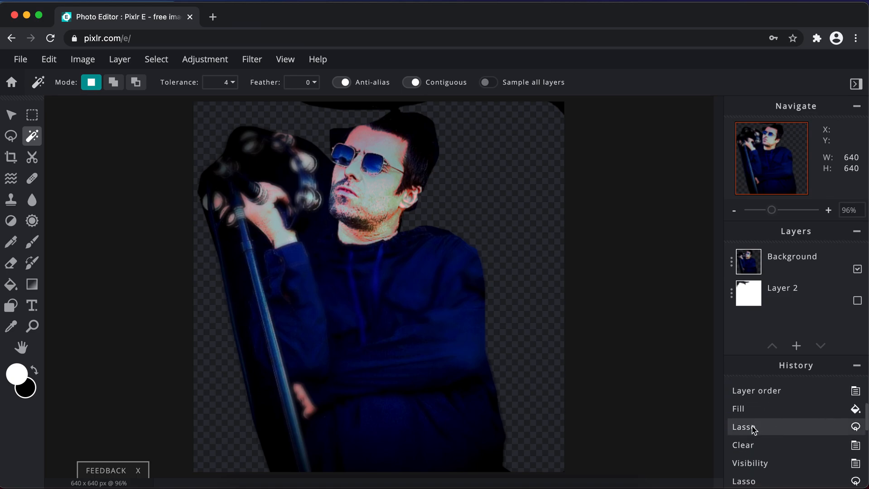
click(753, 429)
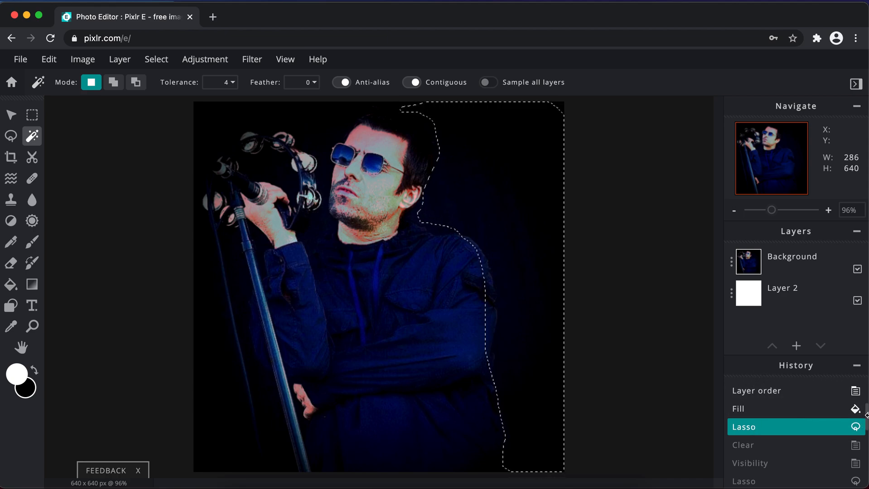
scroll(866, 419, up, 3)
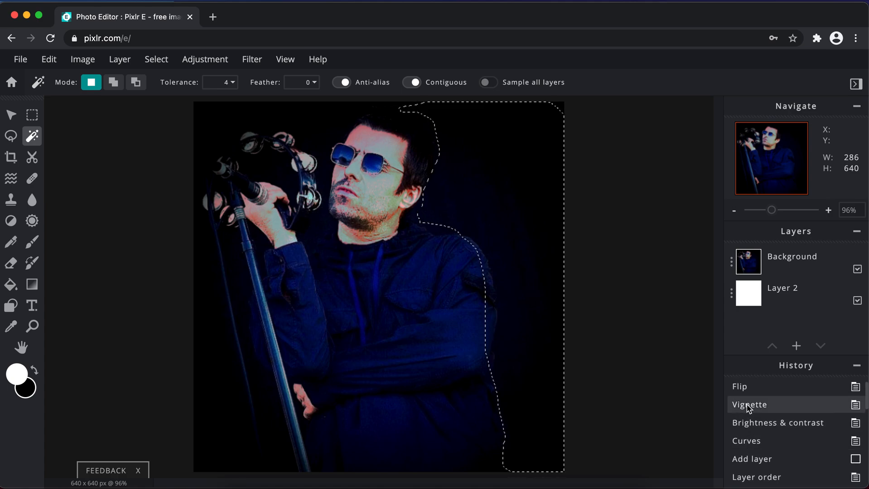
click(754, 431)
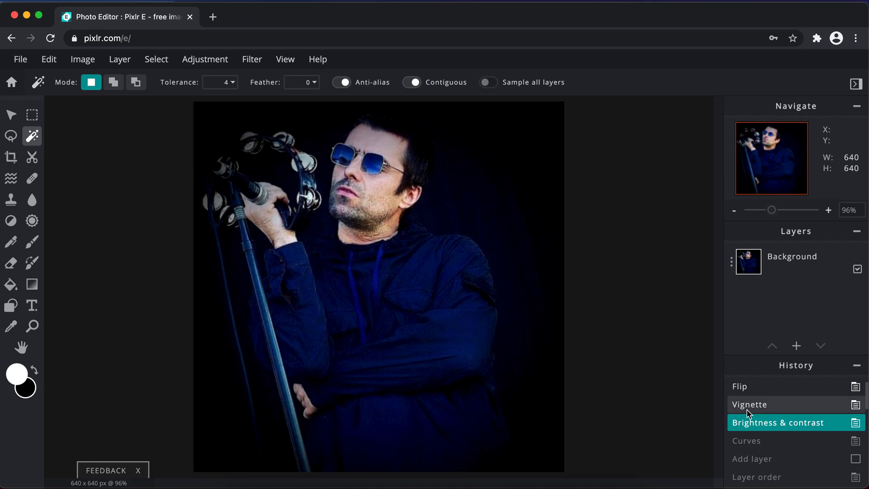
click(748, 405)
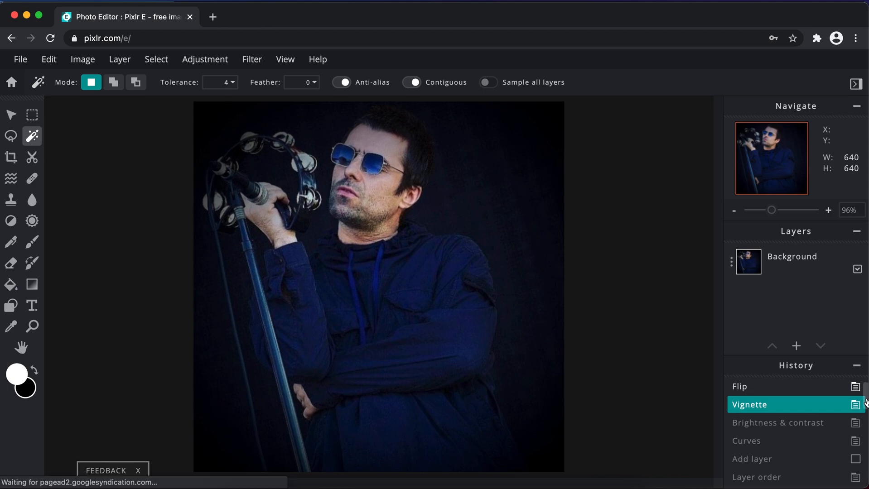
drag(866, 402, 866, 486)
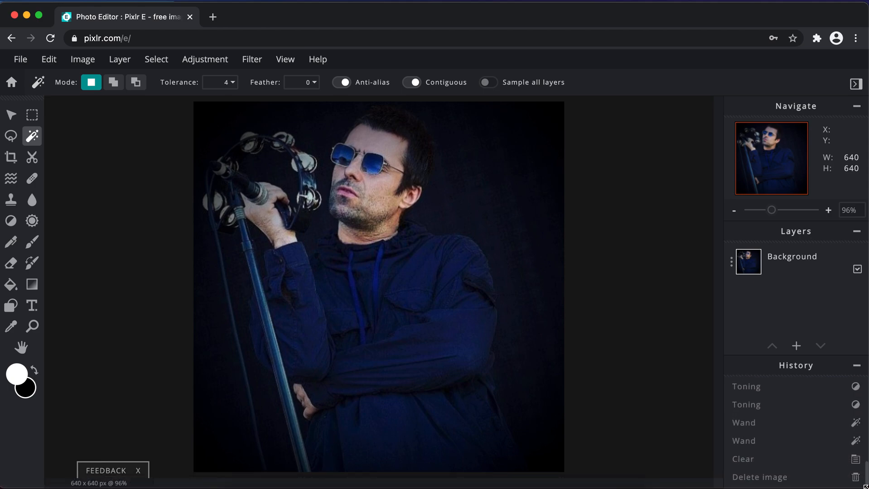
click(752, 480)
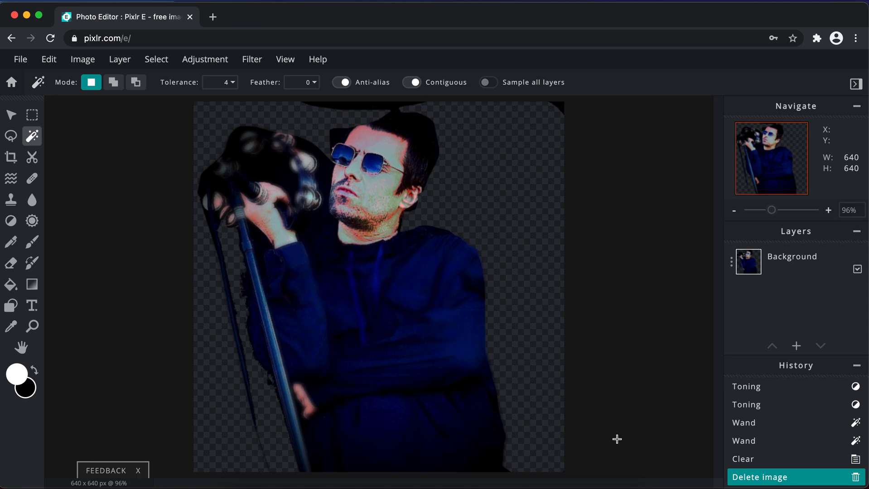
Select the Background layer with the Arrange tool so filters can be applied, and close the advertisement banner.
click(251, 67)
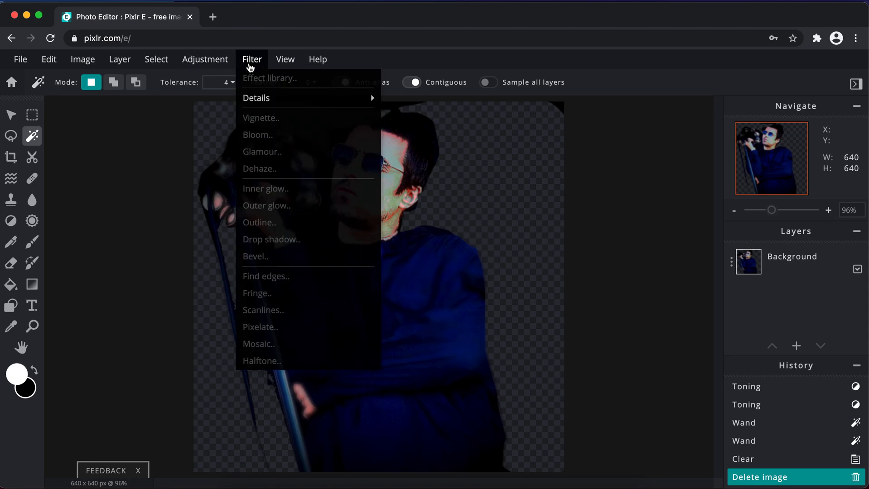
key(v)
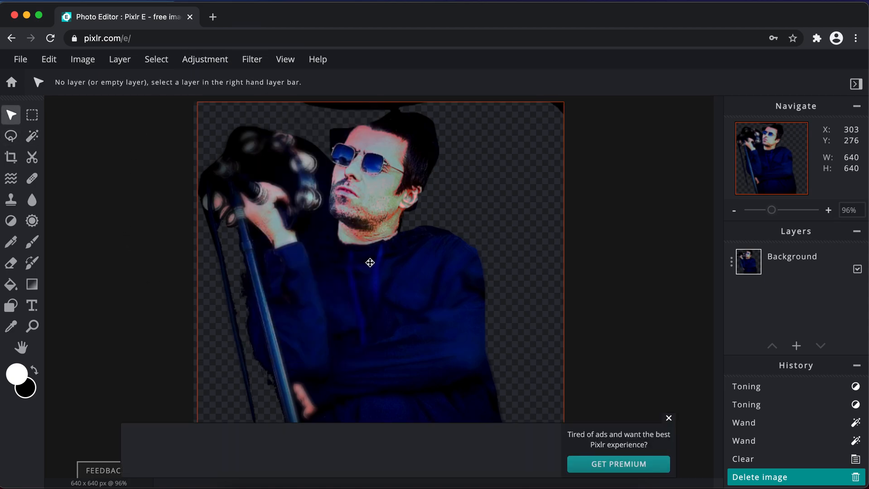
click(369, 263)
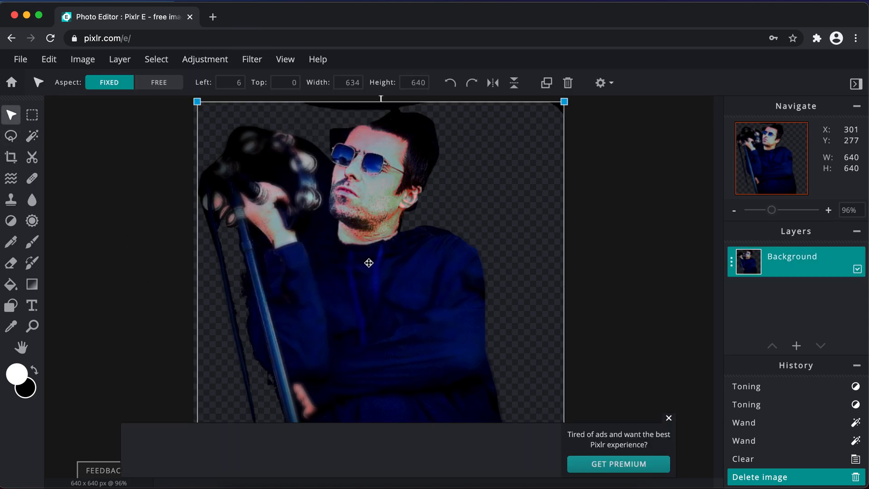
click(669, 420)
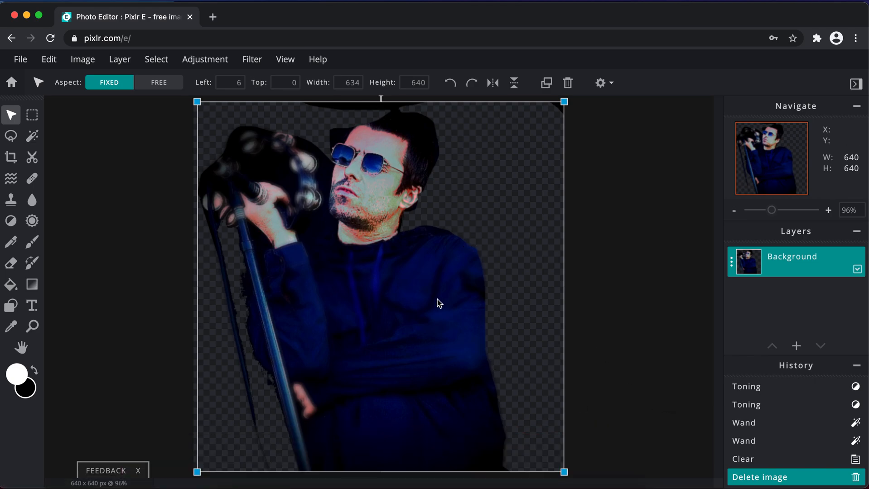
Start the Outer glow filter on the Background layer.
click(249, 67)
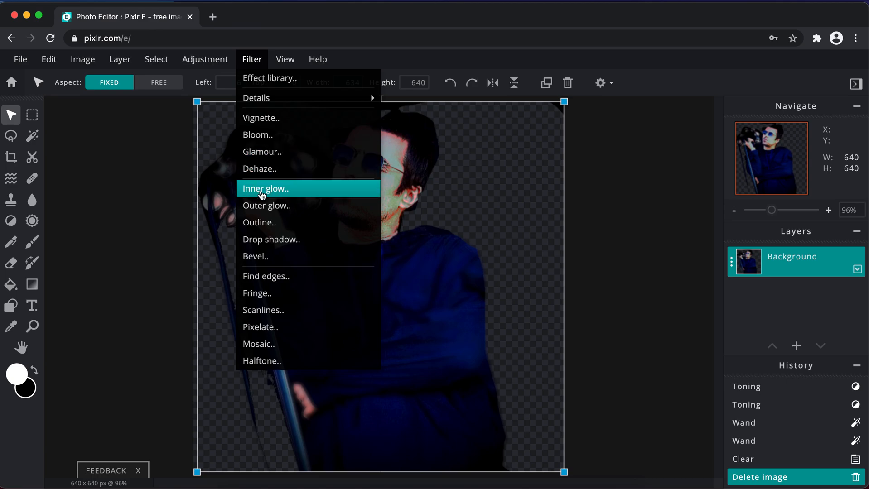
click(267, 206)
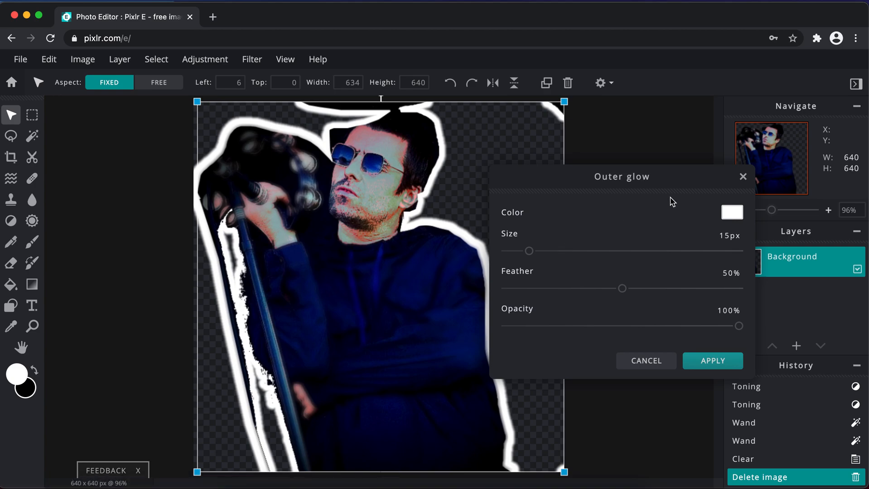
click(732, 217)
drag(537, 341, 518, 350)
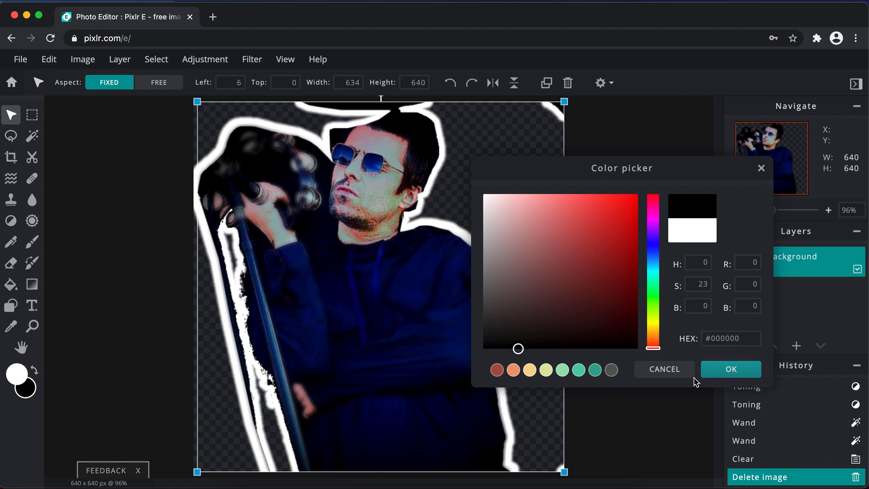
click(679, 372)
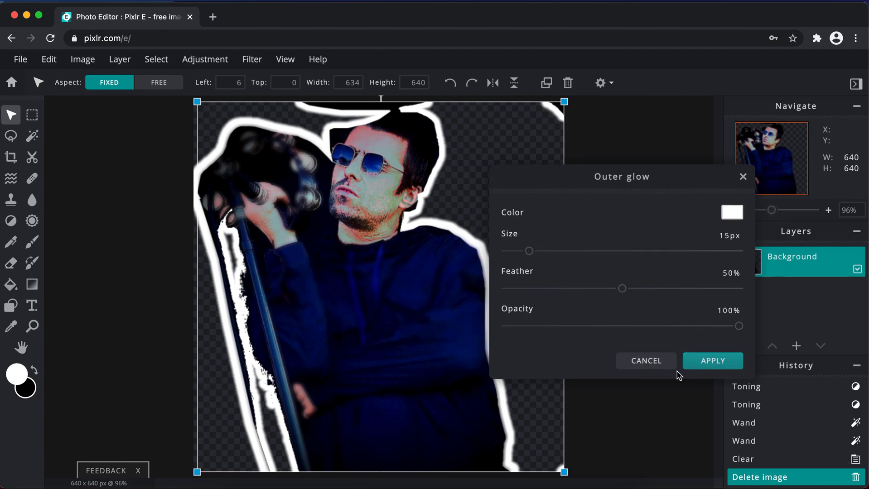
Set the outer glow color to black, #000000.
click(737, 218)
drag(549, 228, 544, 355)
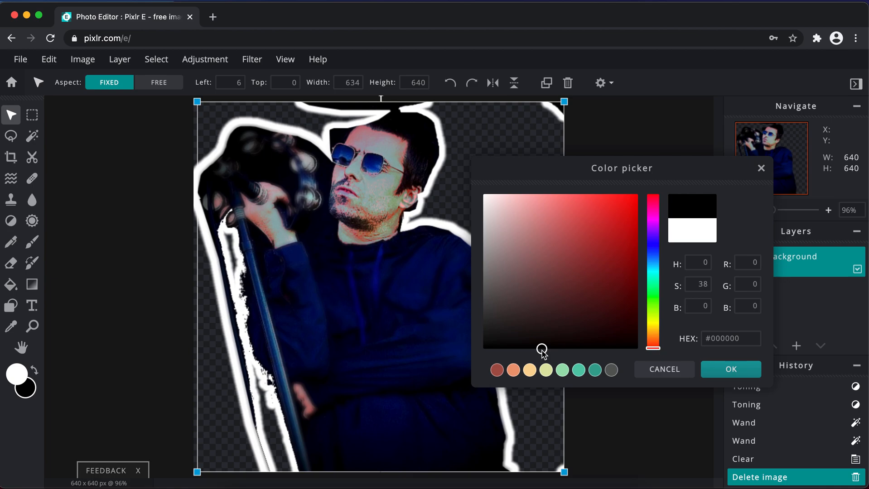
drag(542, 350, 611, 236)
mouse_move(653, 348)
mouse_down()
mouse_move(650, 179)
mouse_move(656, 351)
mouse_up()
click(608, 235)
drag(610, 239, 510, 361)
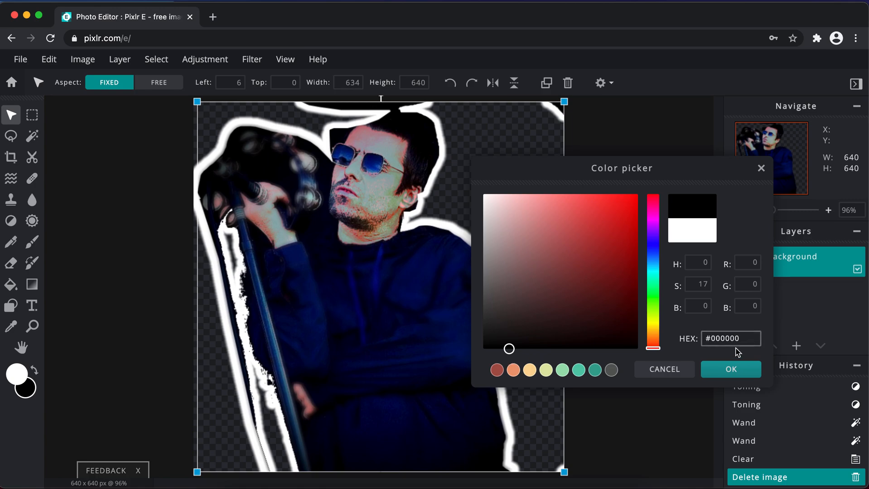
click(731, 368)
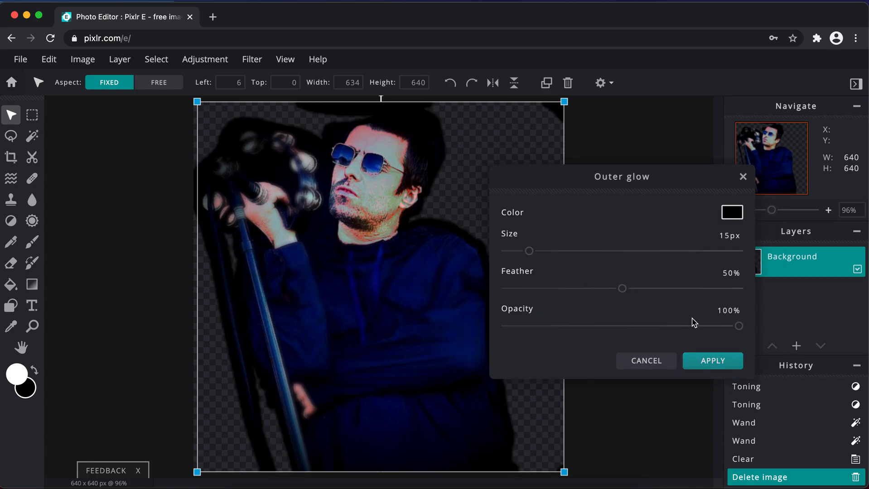
Set the outer glow to size 1px, feather 13% and opacity 100%, and apply the filter.
drag(530, 252, 510, 263)
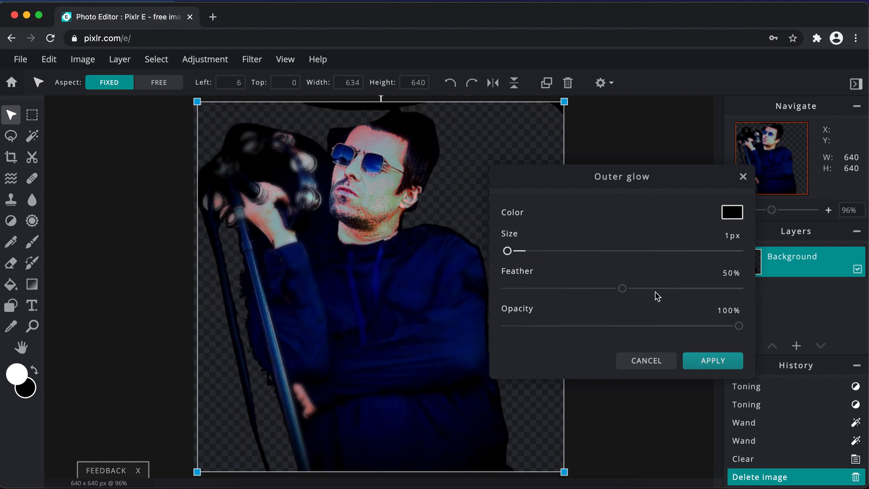
drag(623, 288, 539, 310)
drag(738, 326, 743, 343)
drag(733, 345, 742, 345)
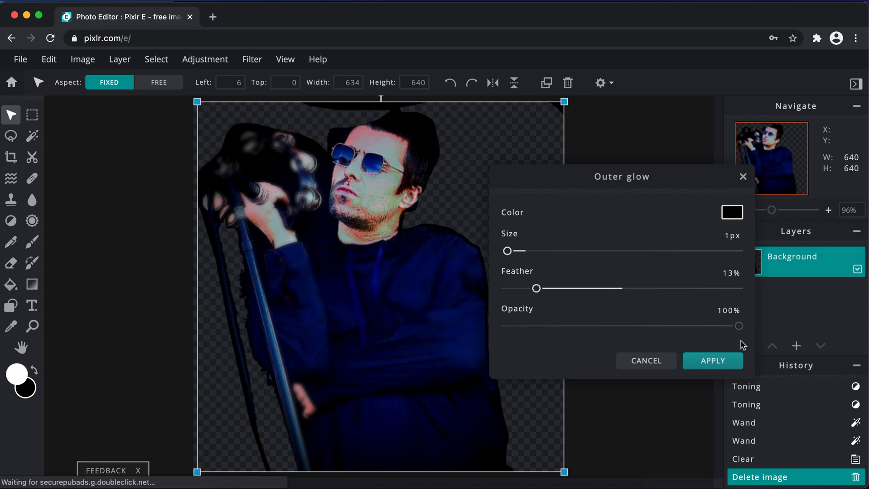
click(700, 361)
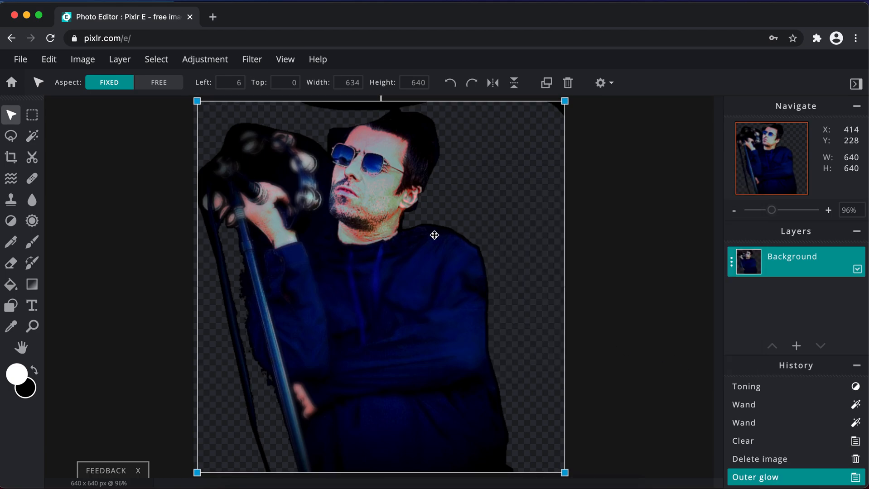
click(664, 343)
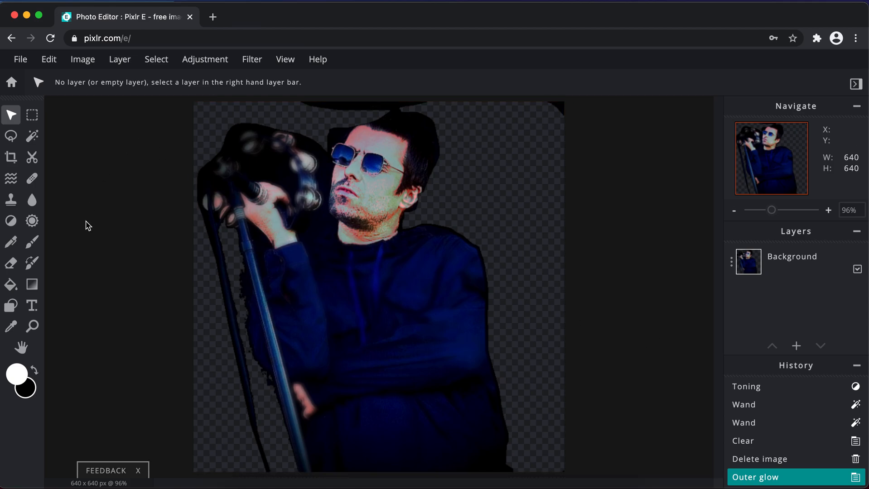
click(369, 257)
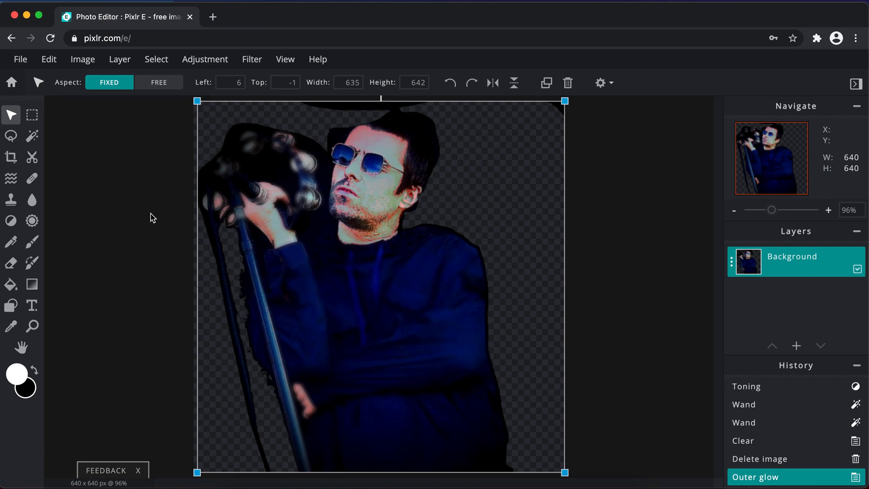
click(260, 65)
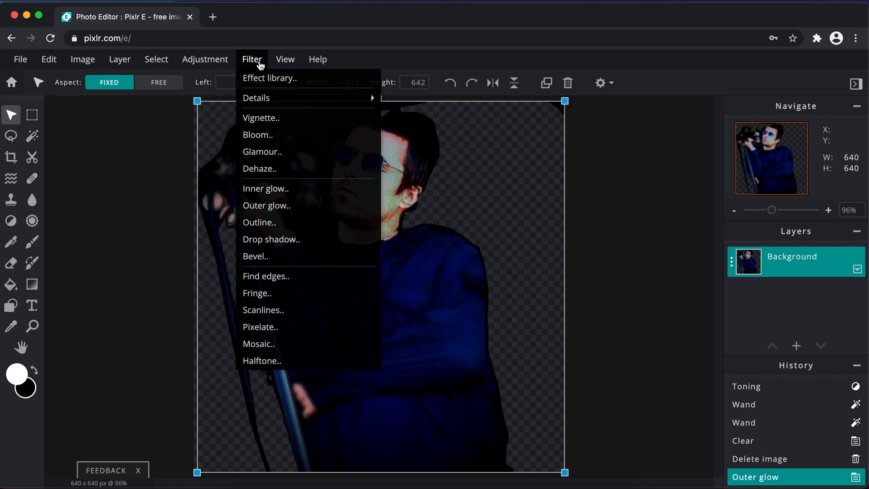
click(200, 63)
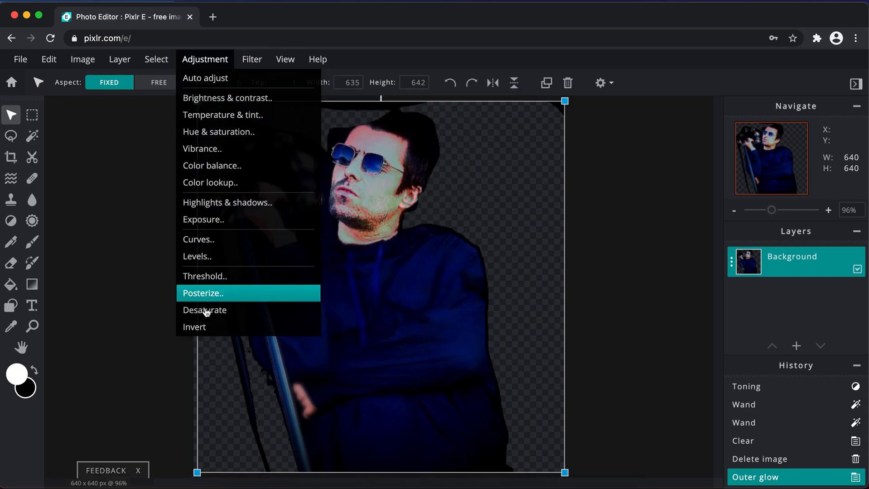
click(156, 63)
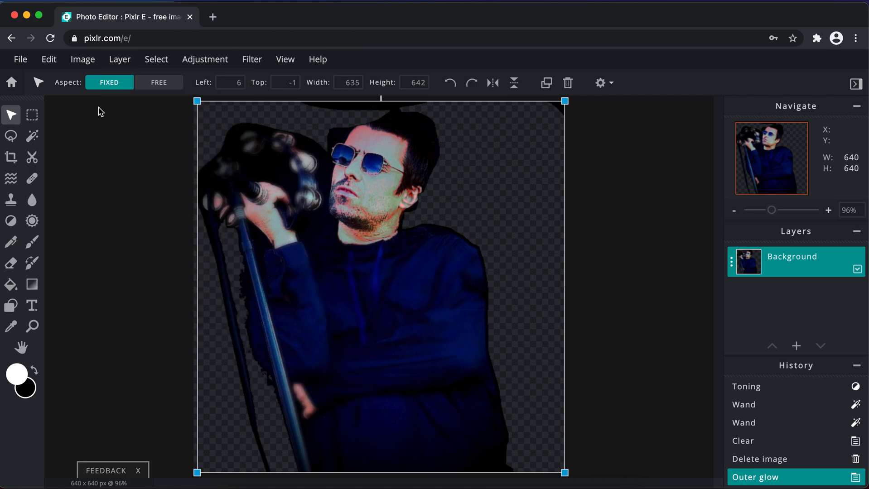
click(82, 64)
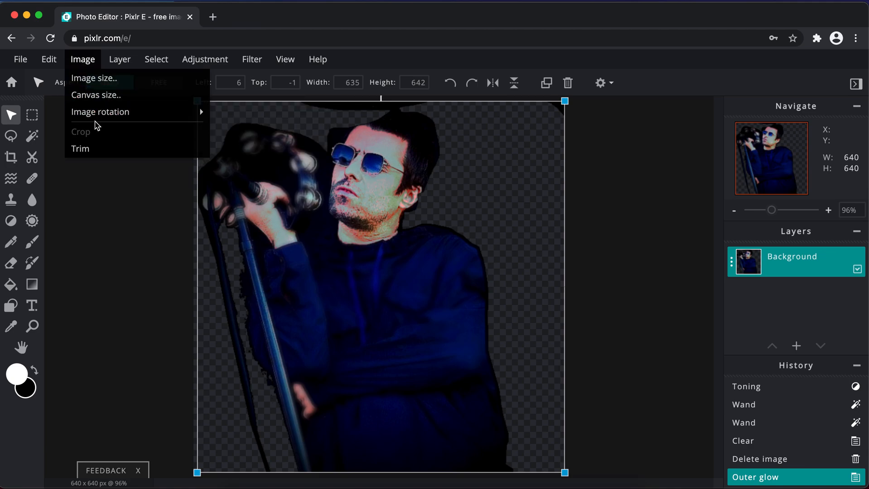
mouse_move(112, 116)
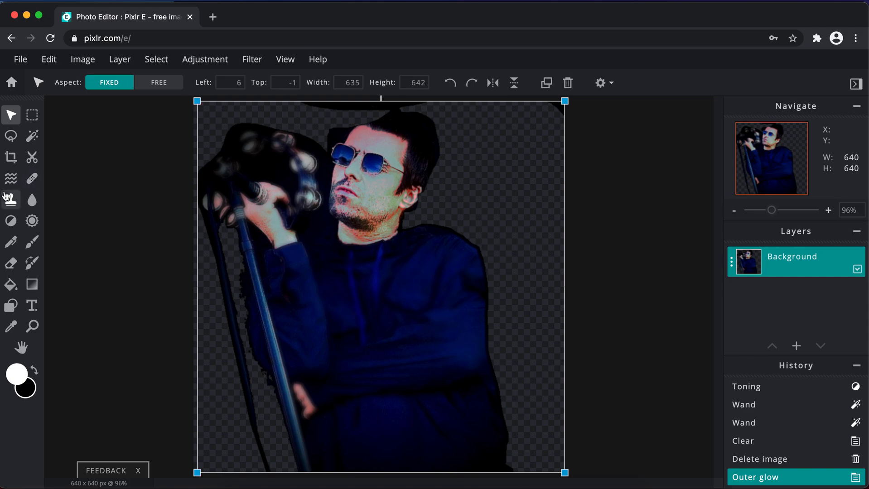
click(14, 178)
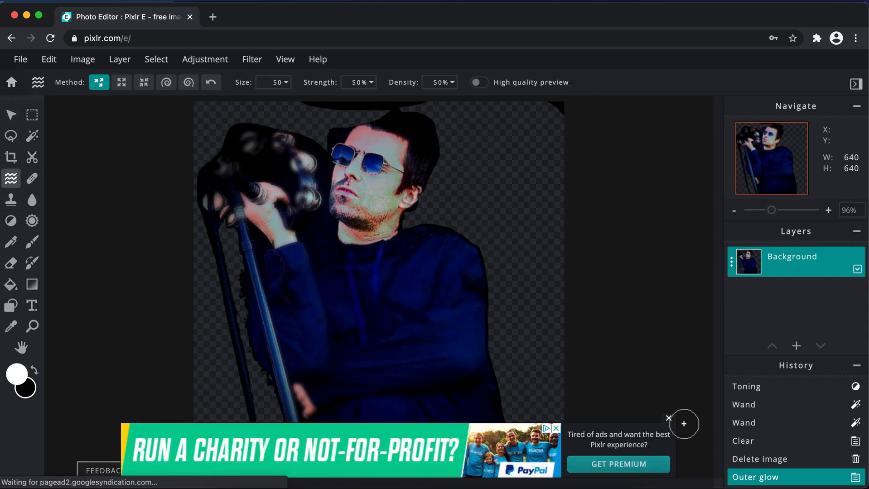
Close the advertisement banner and prepare the Clone stamp with brush size 67, sampling the dark blue sweater at the chest as source.
click(669, 418)
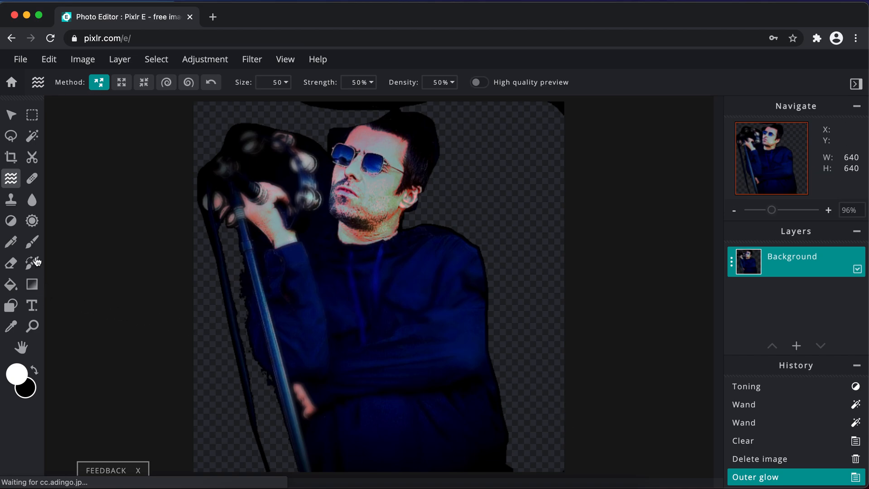
click(11, 199)
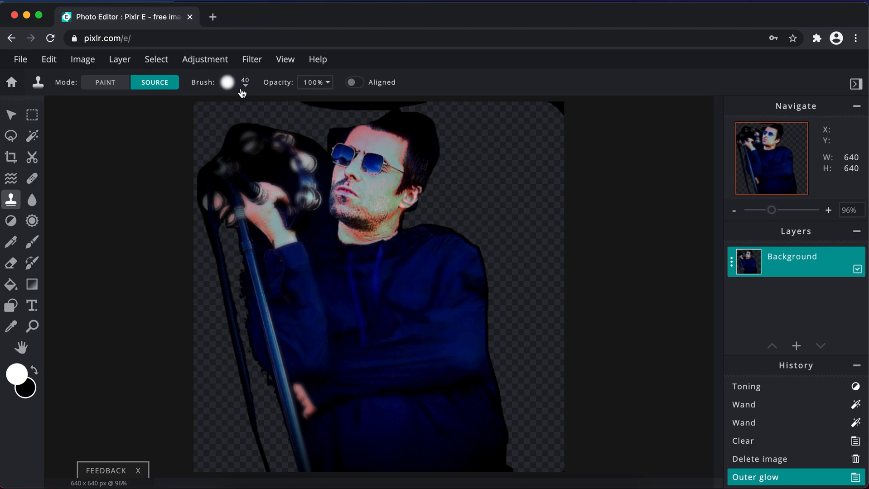
click(245, 84)
drag(236, 126, 241, 128)
click(181, 172)
click(429, 262)
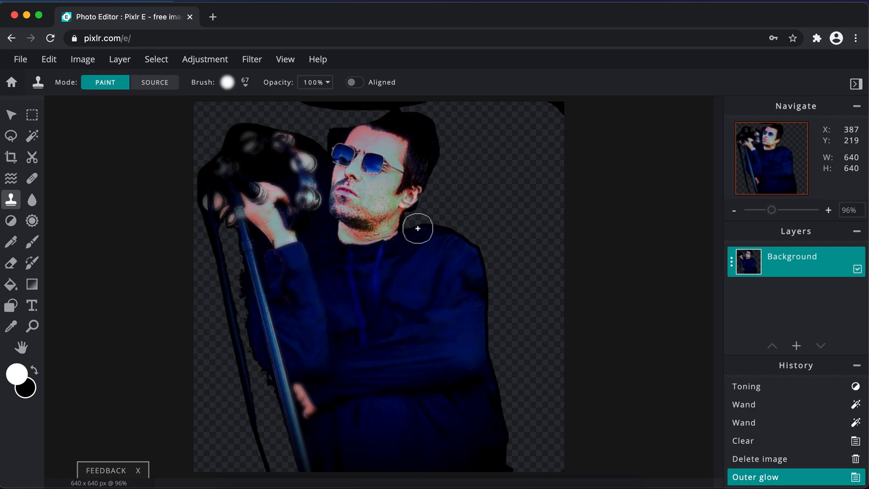
Clone the sweater texture over the shoulder edge beside the neck, the lower hand near the microphone stand and a spot on the chest.
drag(418, 228, 449, 218)
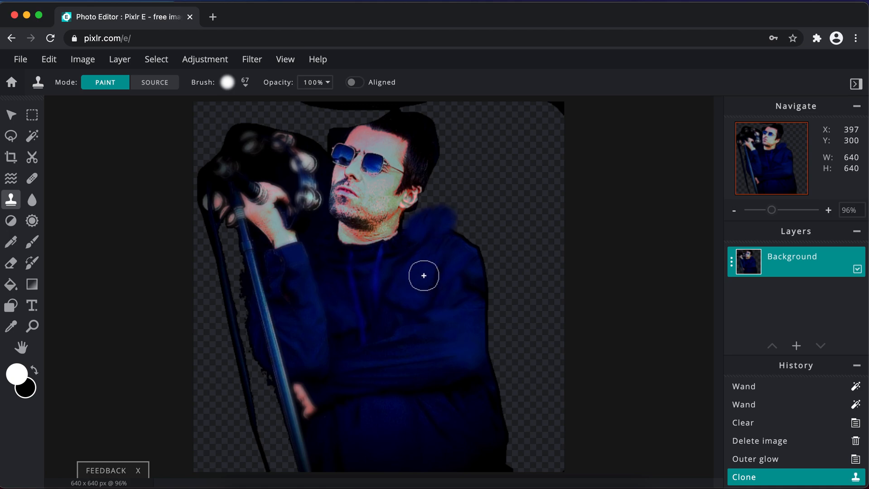
drag(291, 402, 300, 399)
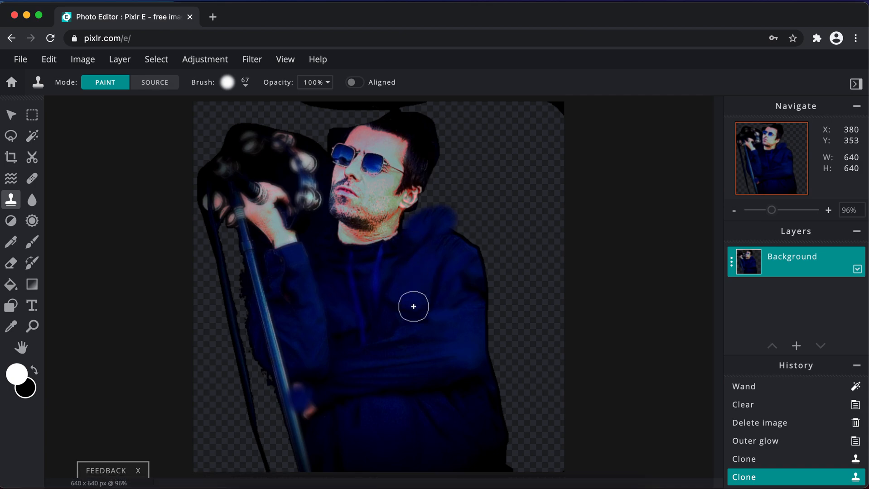
click(413, 306)
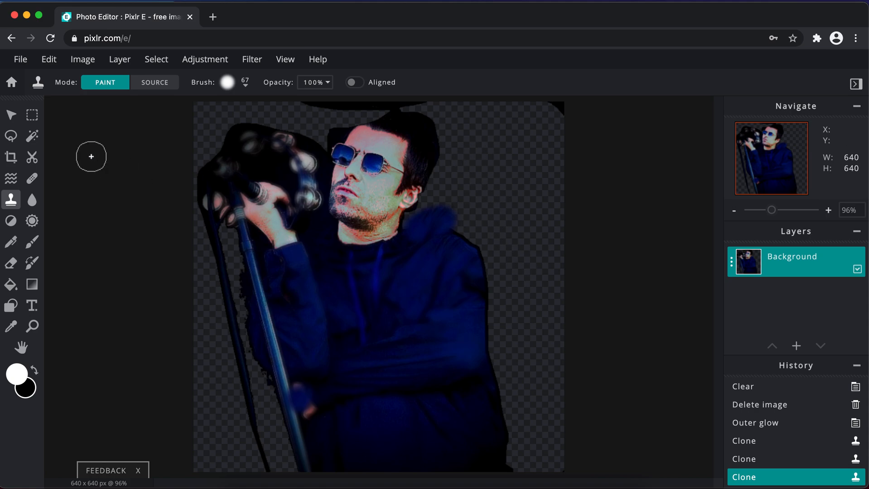
Start saving the image and name the file "LG Cutout Image For Article".
click(21, 60)
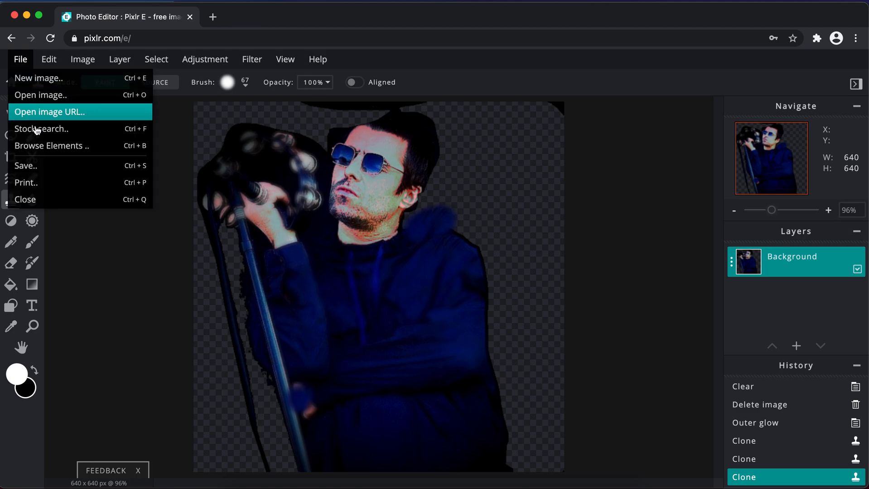
click(97, 173)
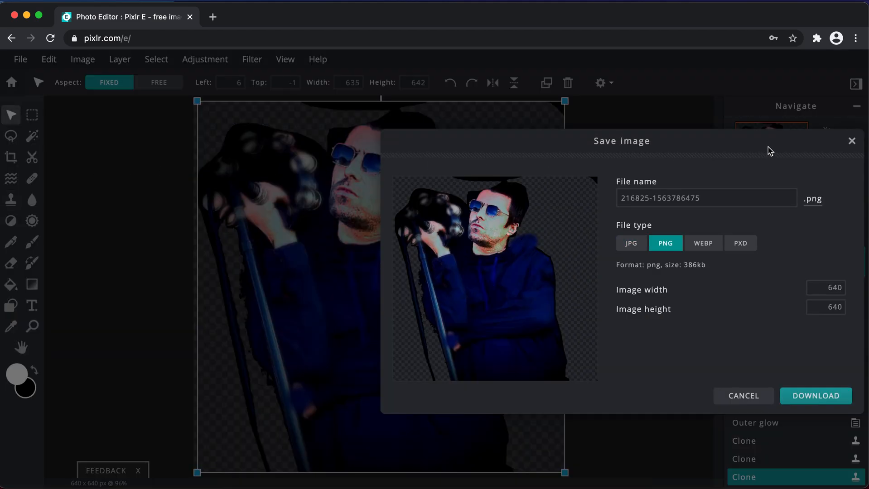
drag(766, 149, 538, 144)
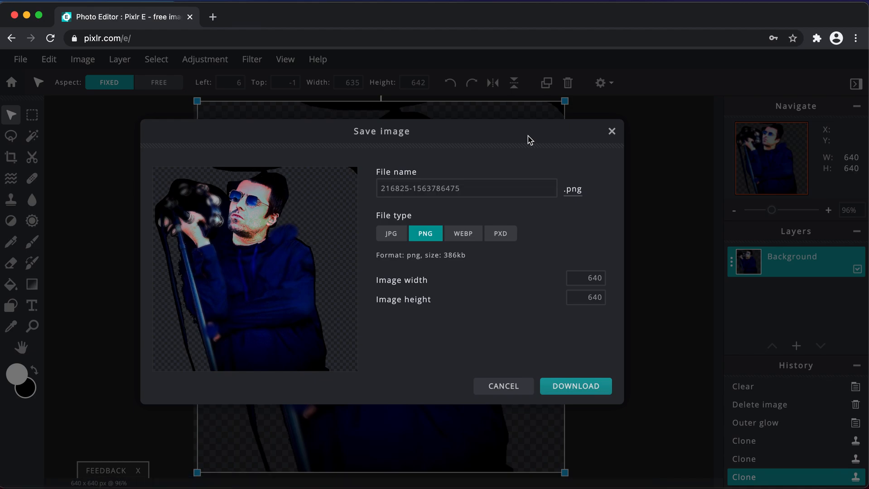
click(503, 187)
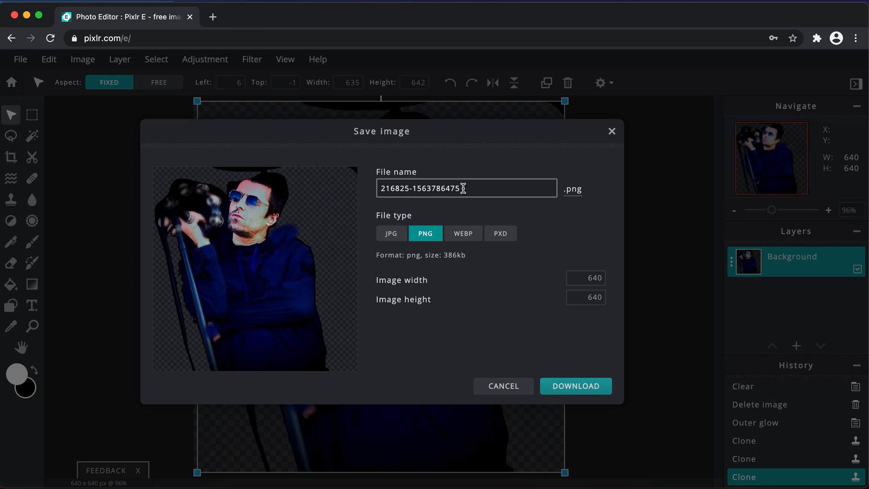
drag(463, 188, 336, 186)
text(LG Cutout)
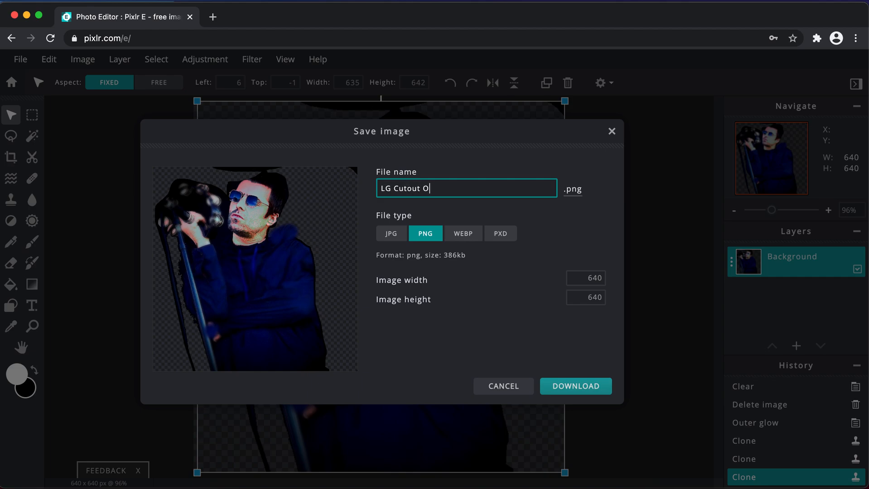
text( Image For Article)
Download the image as PNG at 640 by 640 pixels and close the save dialog.
click(427, 236)
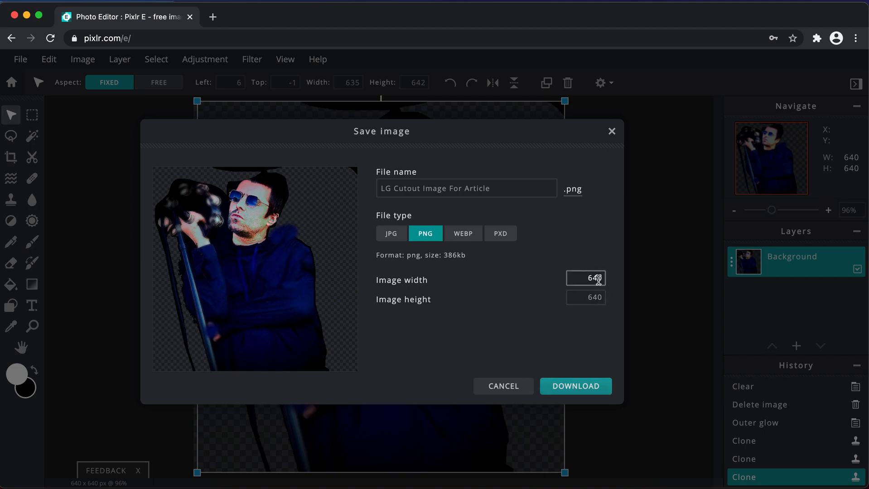
click(588, 298)
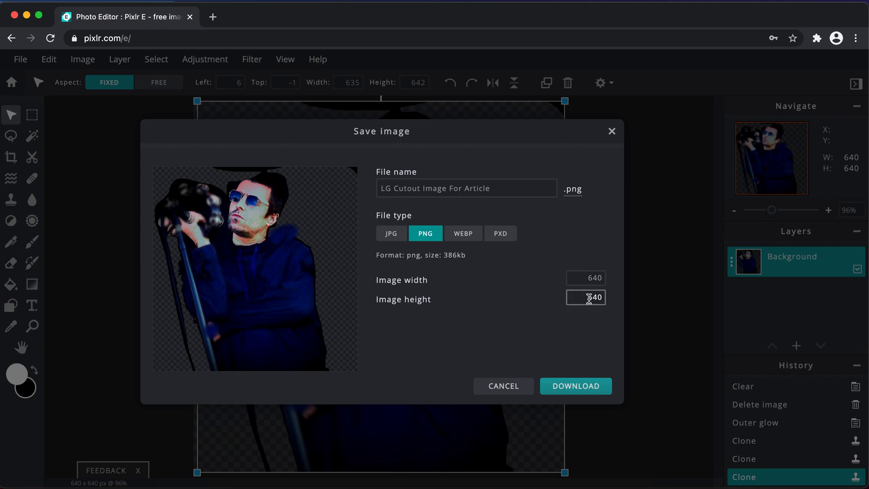
click(567, 391)
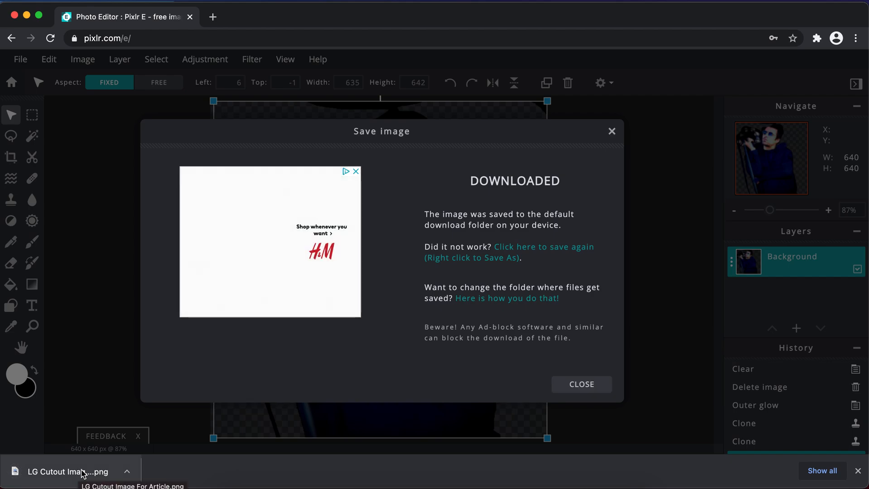
click(588, 385)
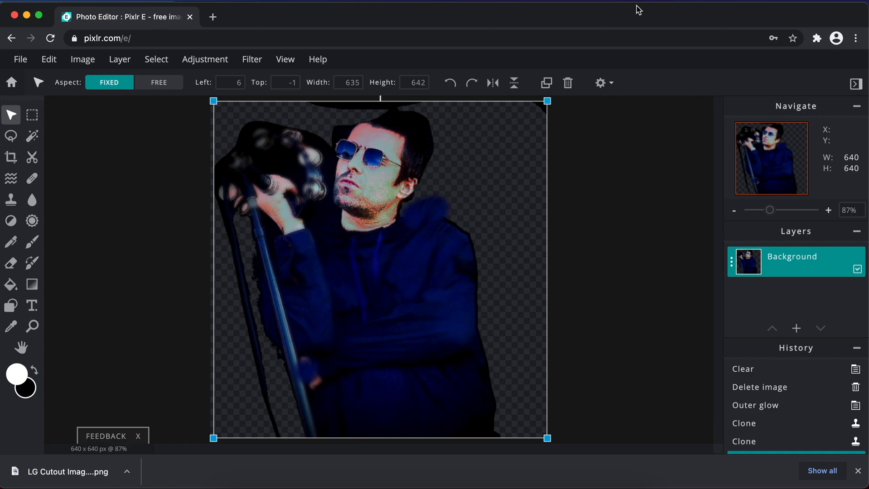
click(219, 64)
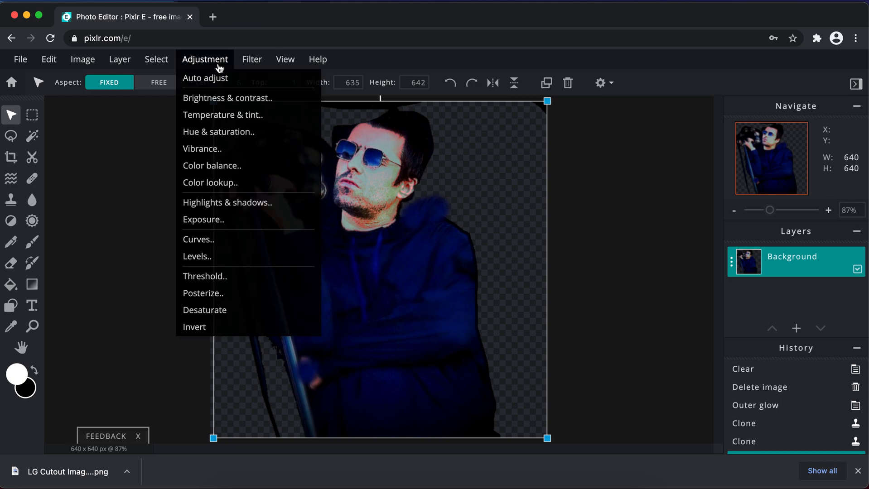
mouse_move(262, 61)
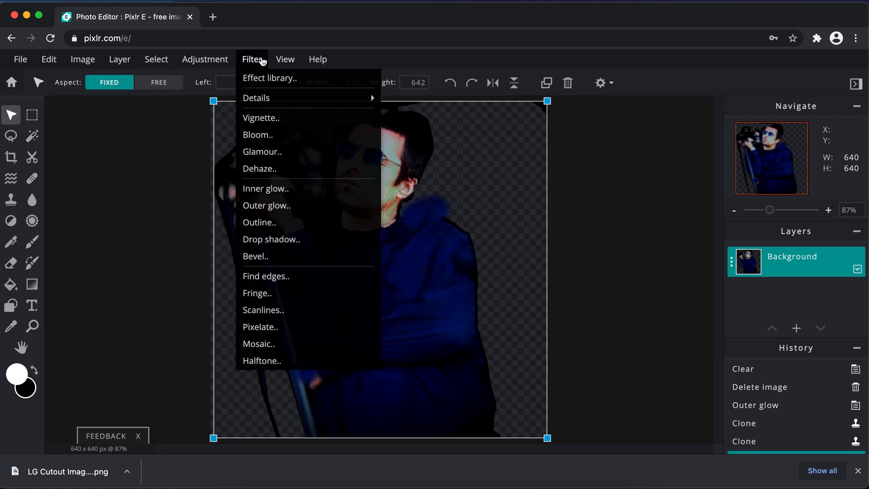